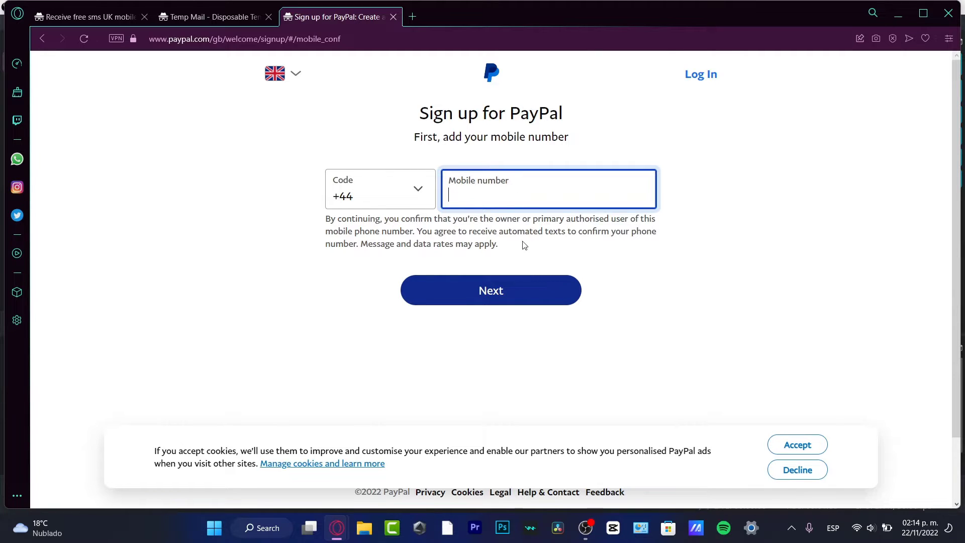
Submit the mobile number on the PayPal sign-up form
left_click(513, 286)
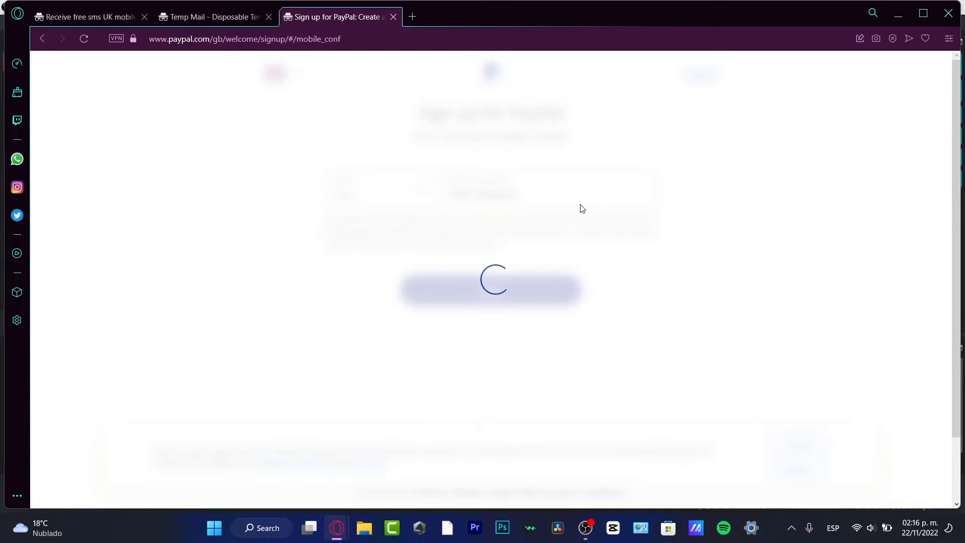
Switch to the Opera window with the signed-in PayPal account and load paypal.com/myaccount/money/ in a new tab
mouse_move(337, 528)
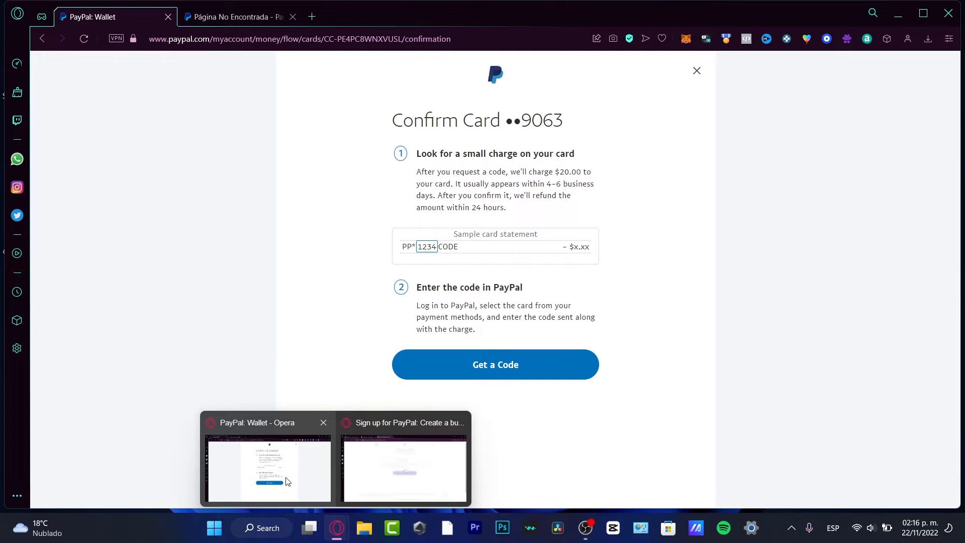
left_click(288, 481)
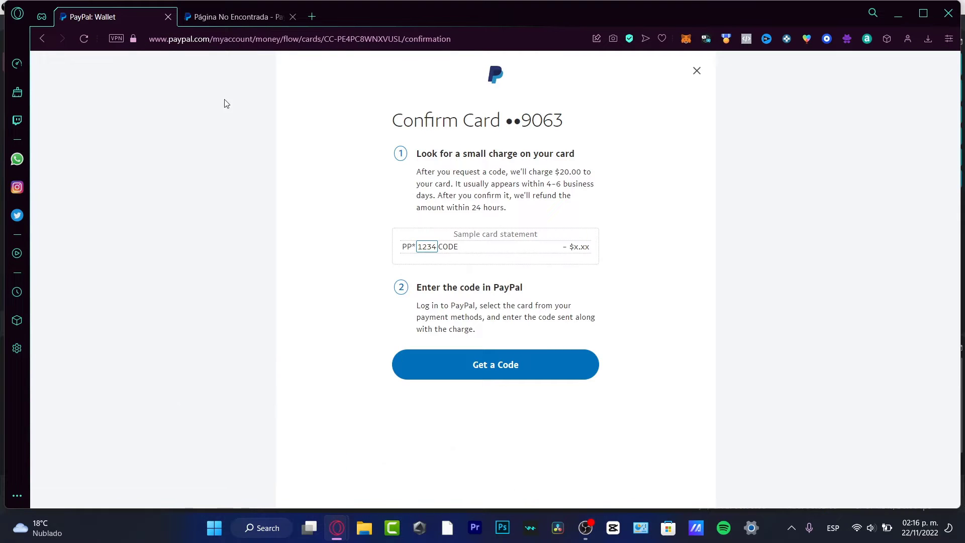
left_click(309, 19)
type("paypal.com/myaccount/money/")
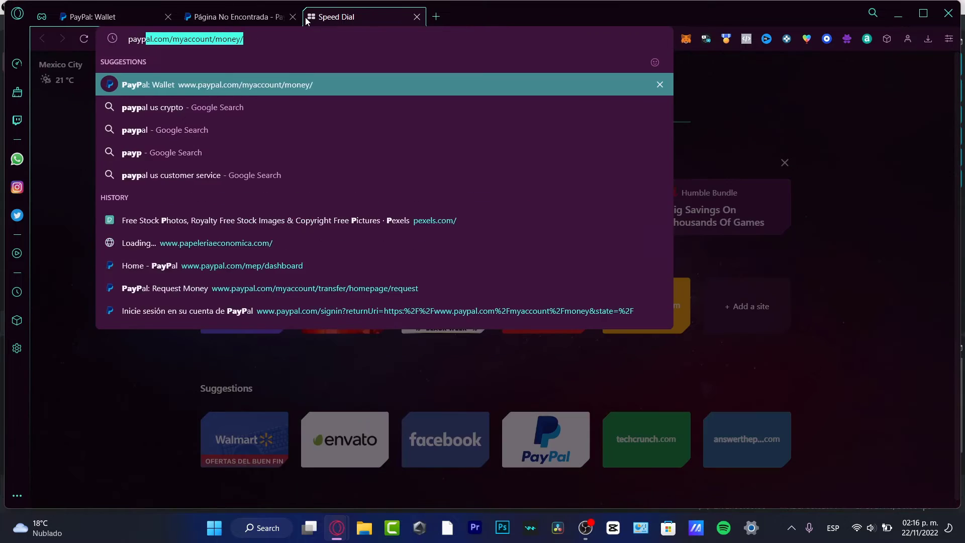
key("Return")
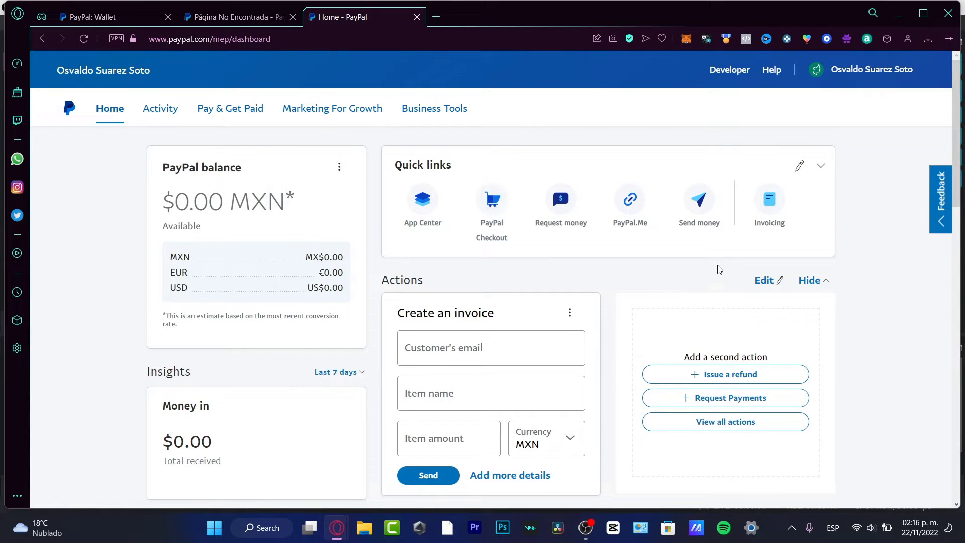
Open the profile settings of the signed-in PayPal account
left_click(872, 74)
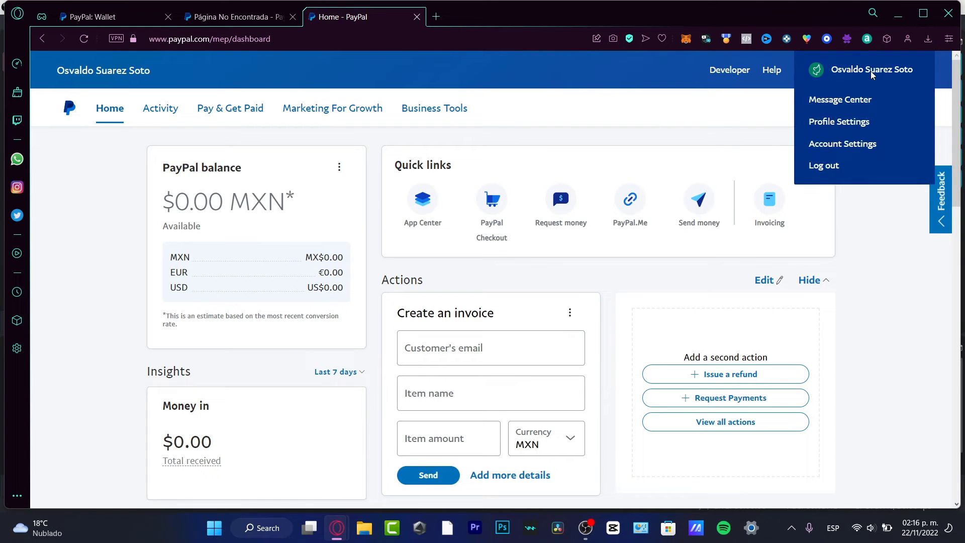
mouse_move(864, 76)
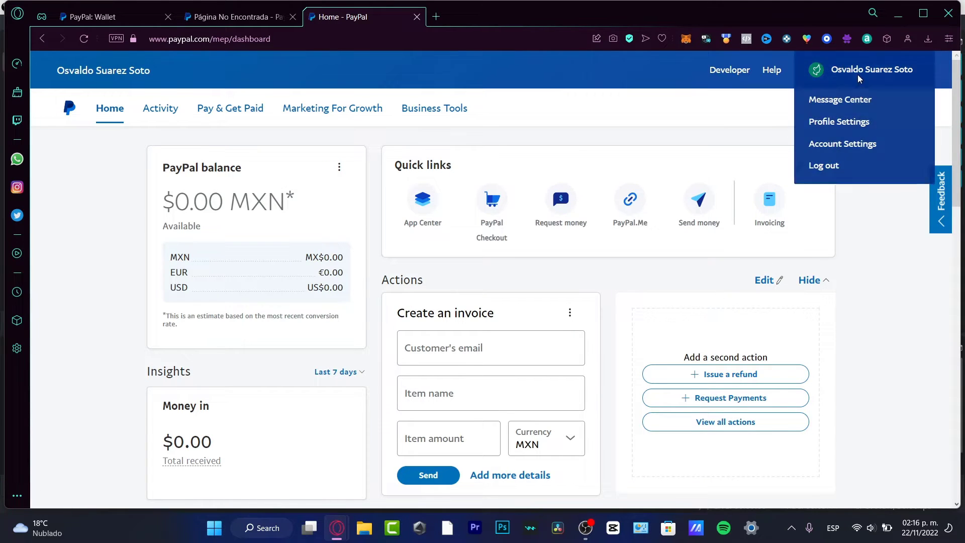
left_click(861, 122)
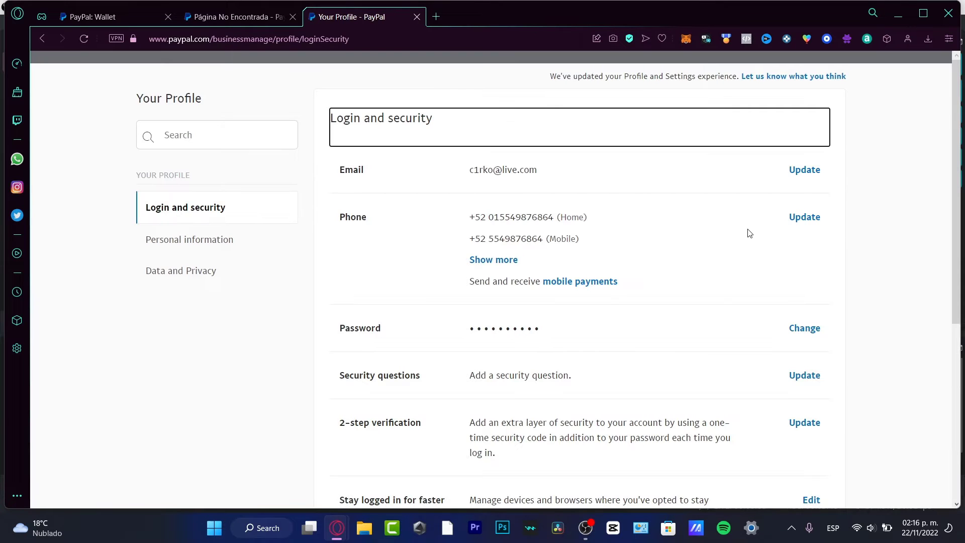
Examine the account type, phone and email entries in the Login and security settings
scroll(751, 239, "down", 7)
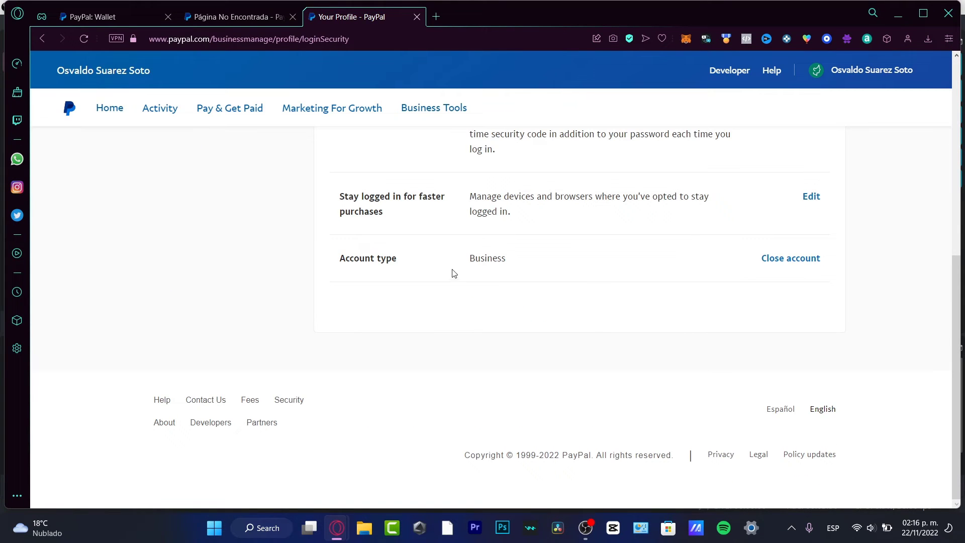
left_click_drag(453, 273, 340, 271)
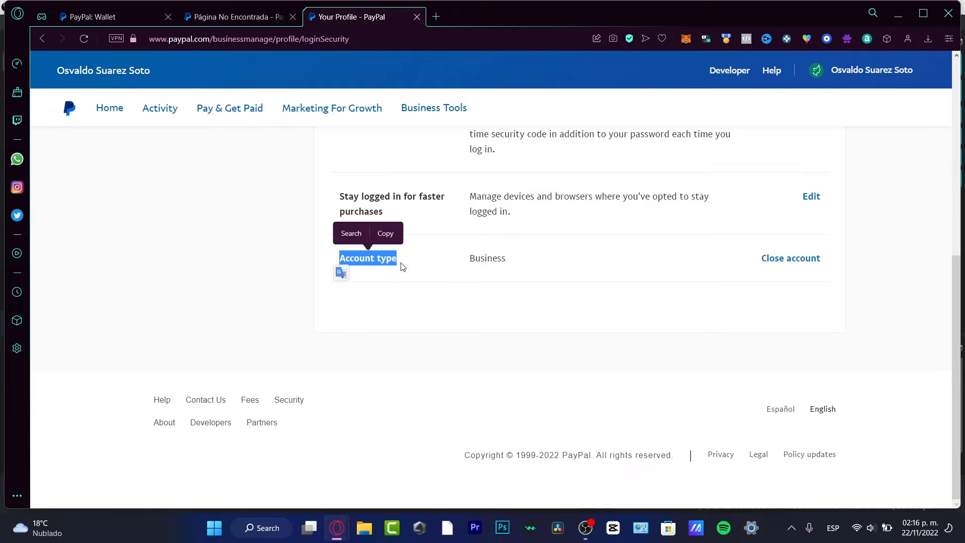
left_click(431, 265)
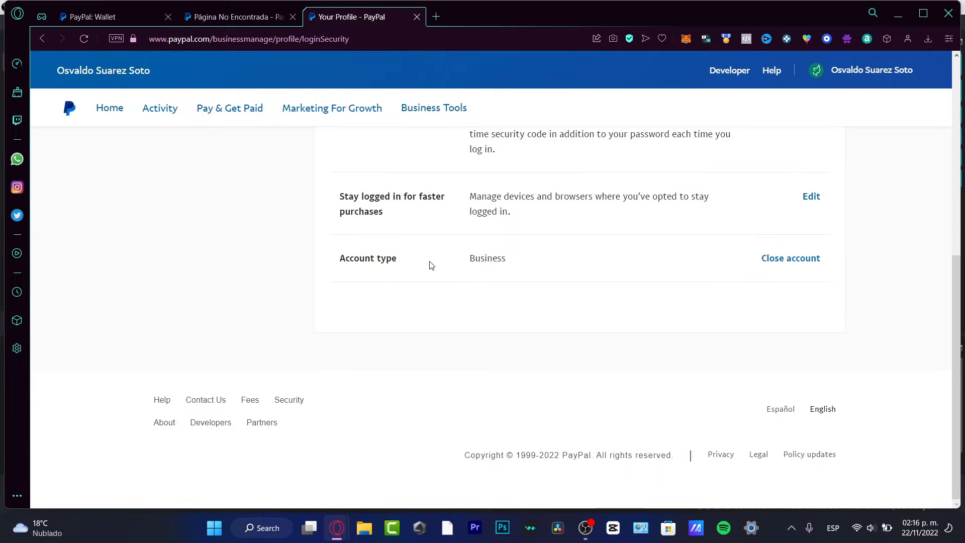
double_click(478, 263)
left_click(540, 264)
scroll(551, 278, "up", 7)
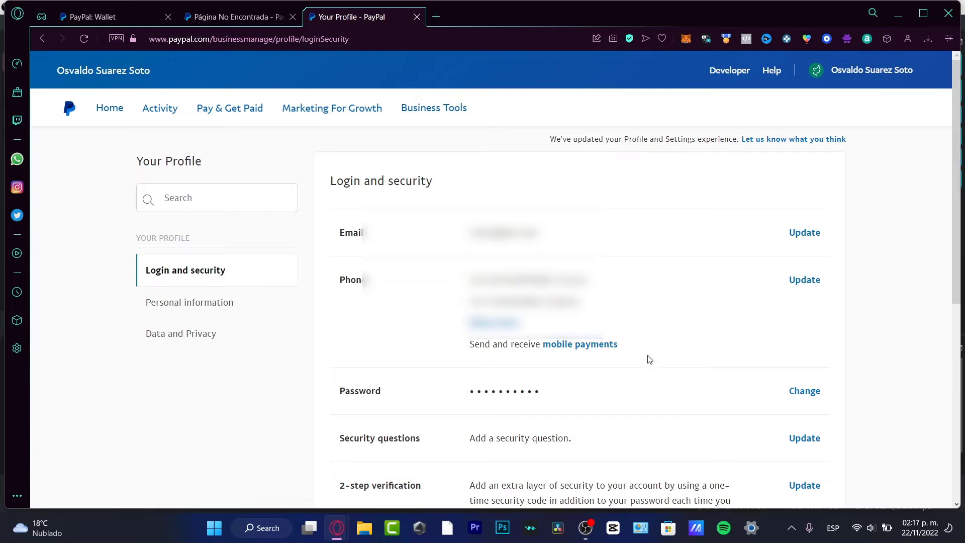
left_click_drag(425, 288, 550, 280)
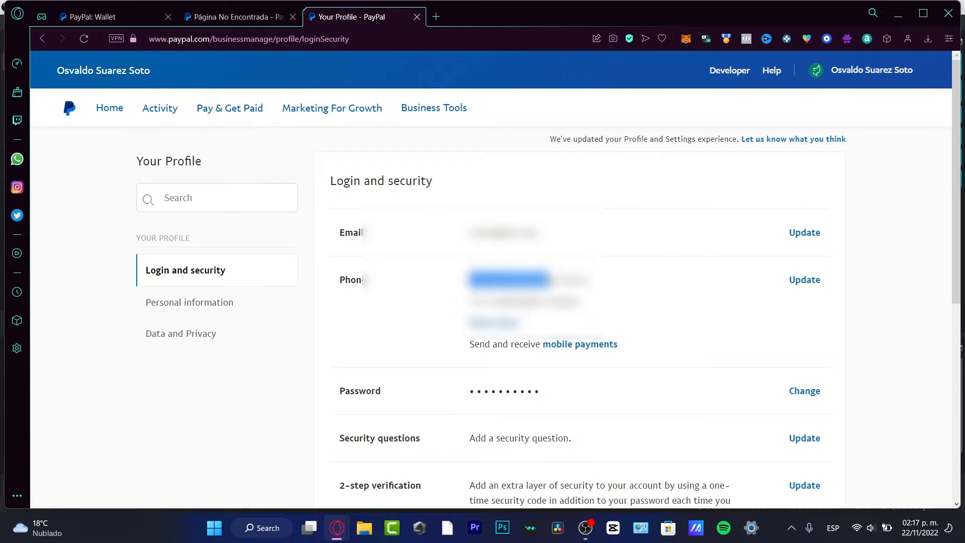
triple_click(435, 228)
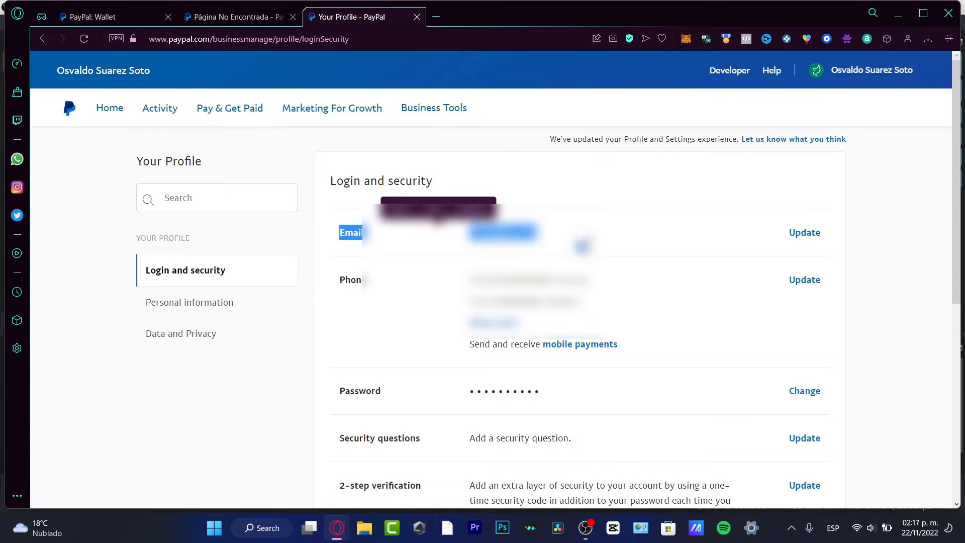
Return to the account dashboard and open the management page for the account's PayPal.Me link
left_click(64, 115)
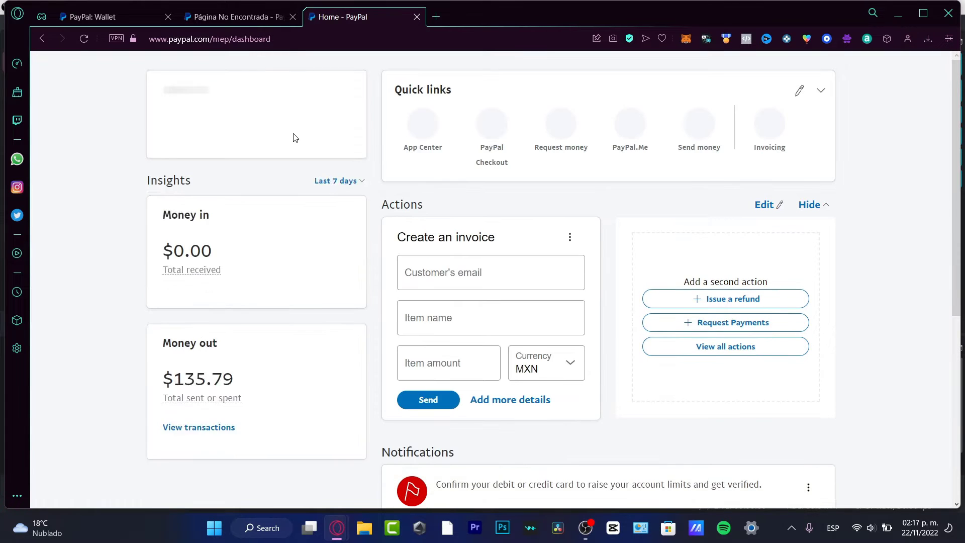
left_click(231, 115)
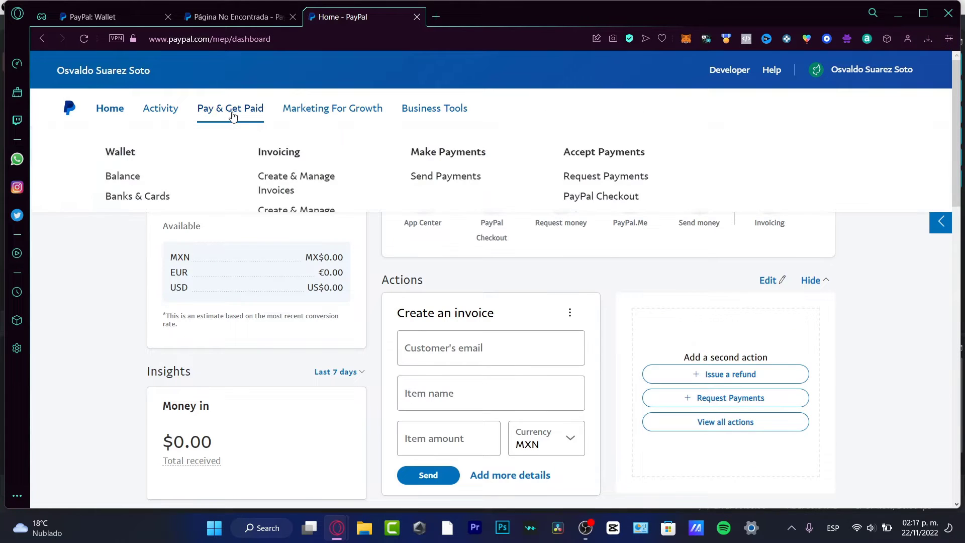
left_click(234, 116)
left_click(230, 110)
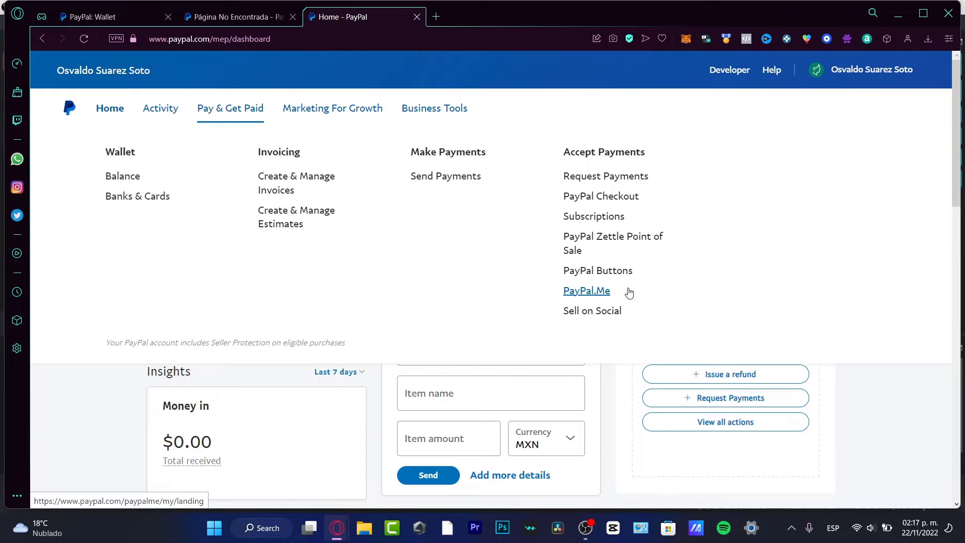
left_click(612, 297)
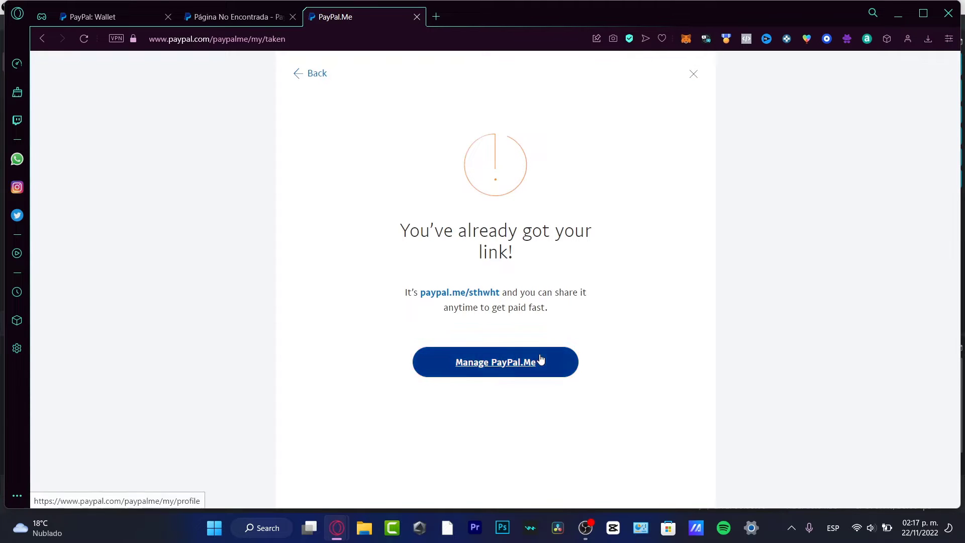
left_click(483, 361)
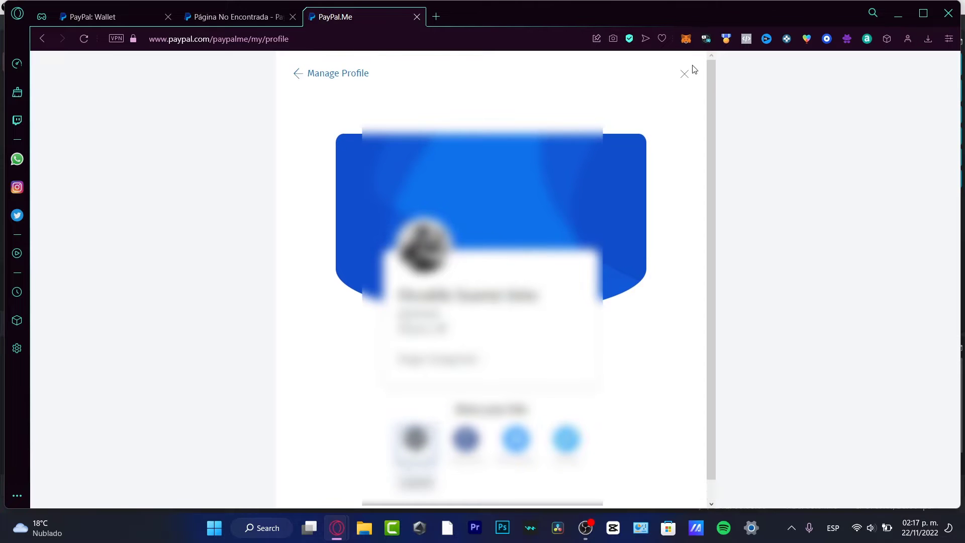
Review the editable PayPal.Me profile information and close the profile editor
left_click(357, 74)
scroll(592, 506, "down", 5)
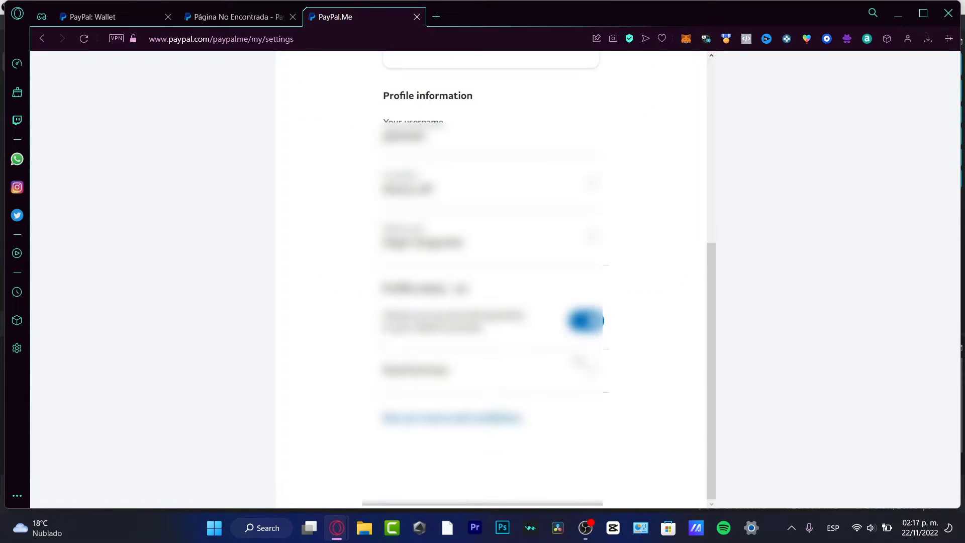
scroll(640, 337, "up", 5)
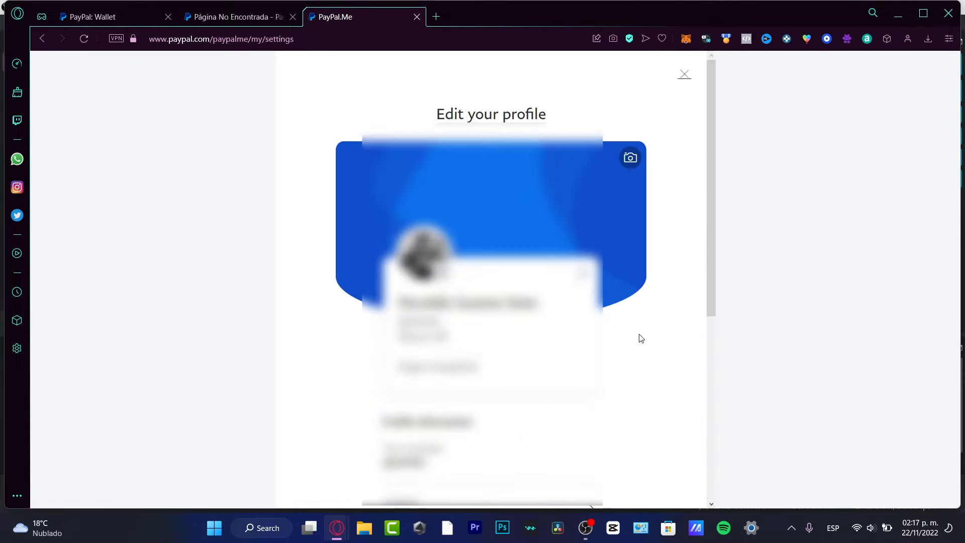
left_click(683, 77)
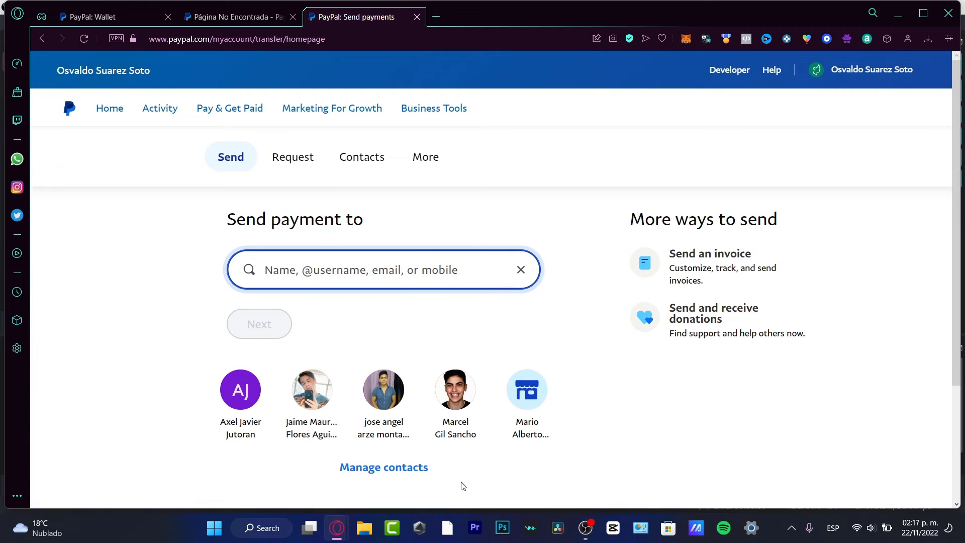
left_click(435, 17)
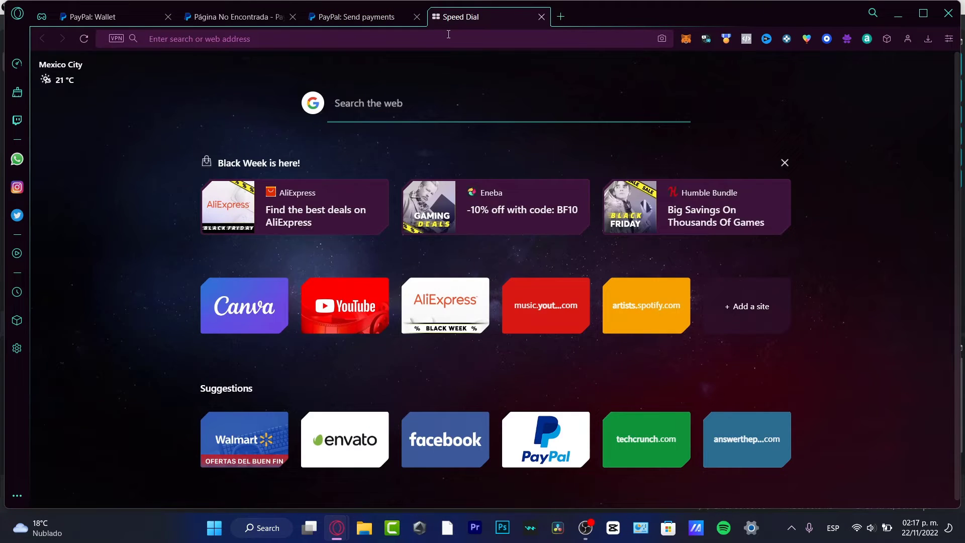
mouse_move(337, 525)
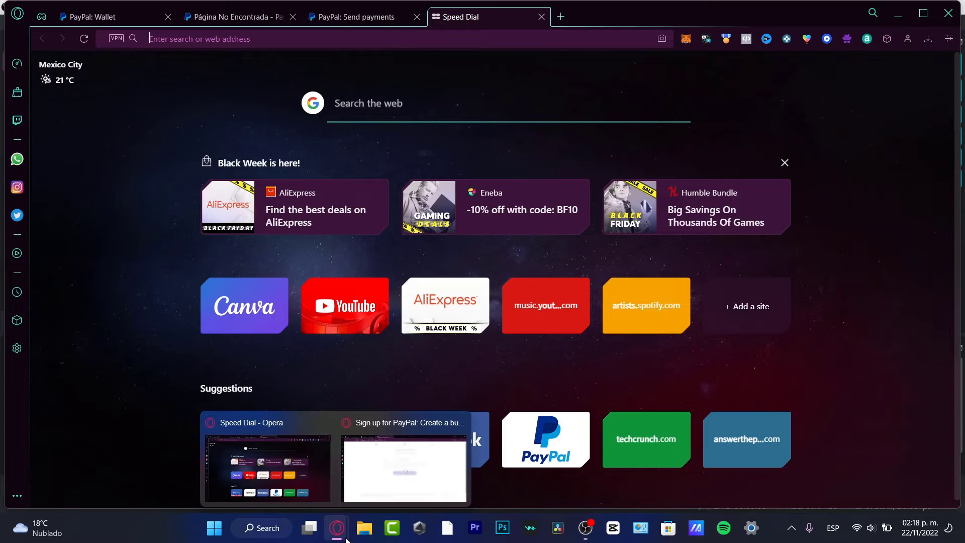
left_click(402, 457)
right_click(337, 528)
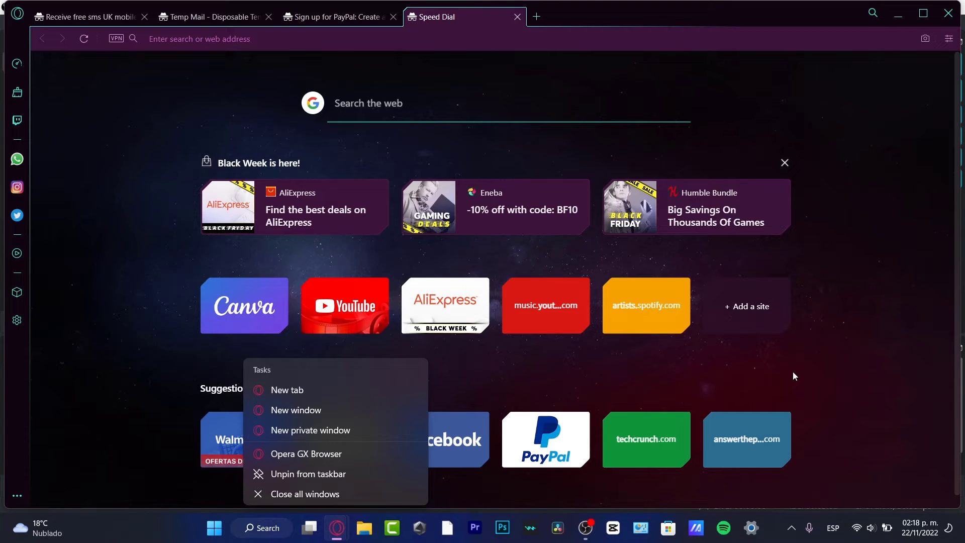
left_click(444, 60)
type("https://paypal.me/sthwht?country.x=MX&locale.x=en_US")
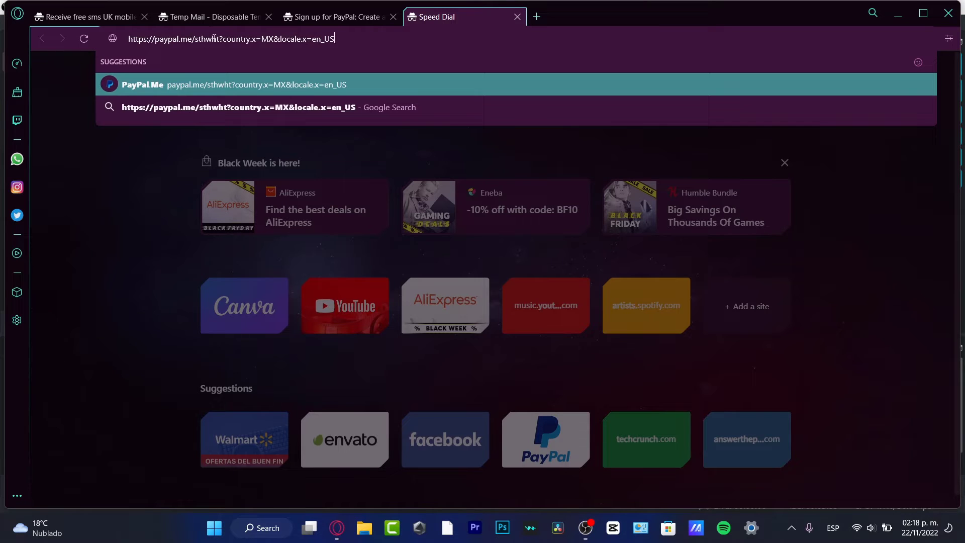
key("Return")
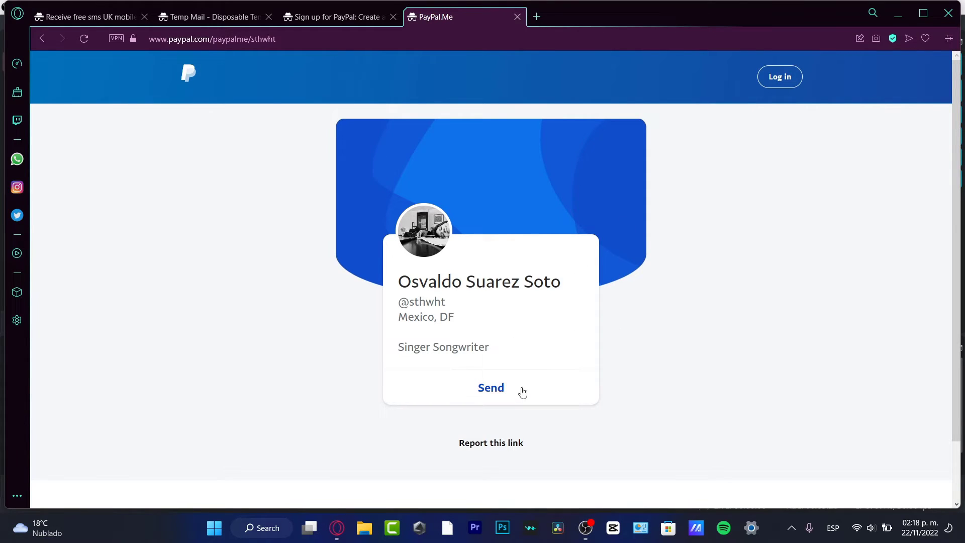
Start sending a payment from the public PayPal.Me page and activate the email or mobile field on the sign-in page
left_click(502, 388)
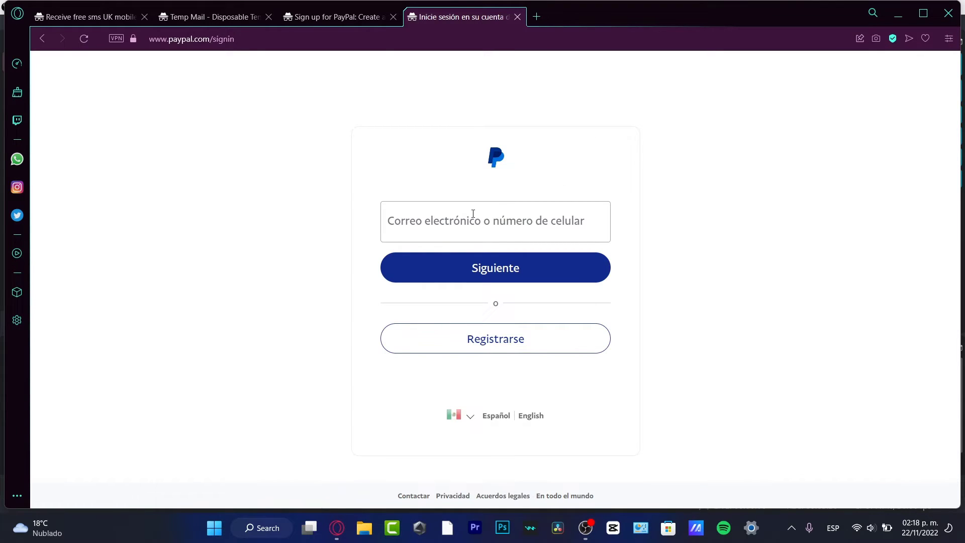
left_click(563, 224)
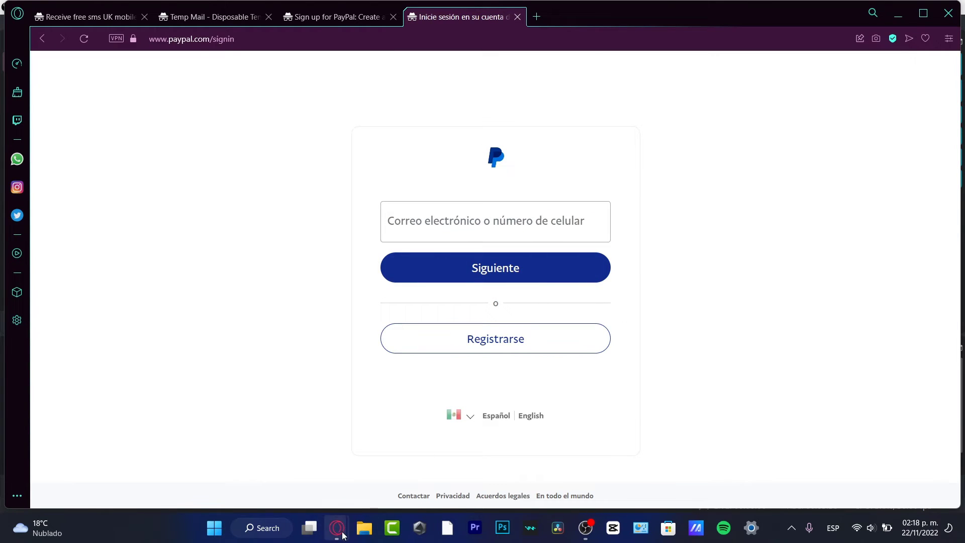
Switch back to the regular Opera window and bring up the PayPal page for sending payments
mouse_move(337, 528)
mouse_move(308, 490)
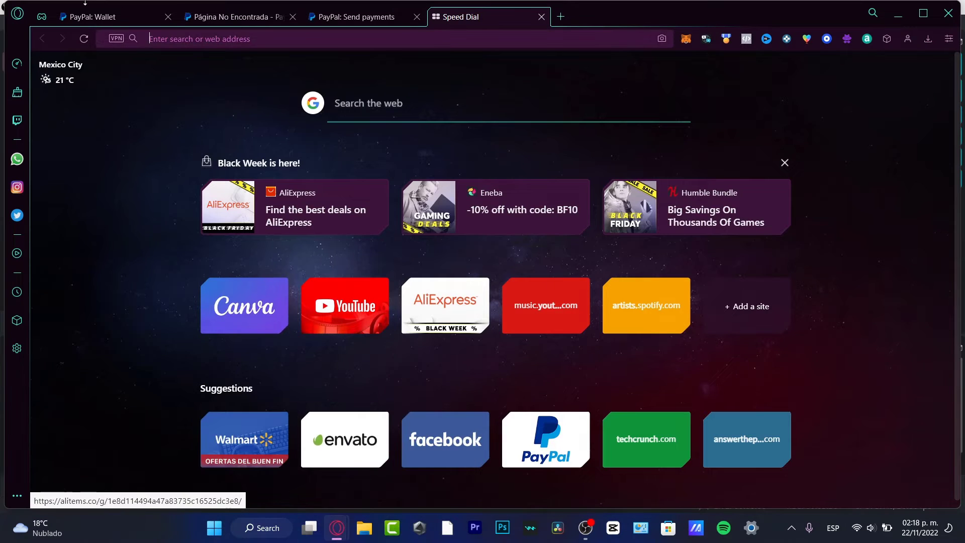
left_click(93, 16)
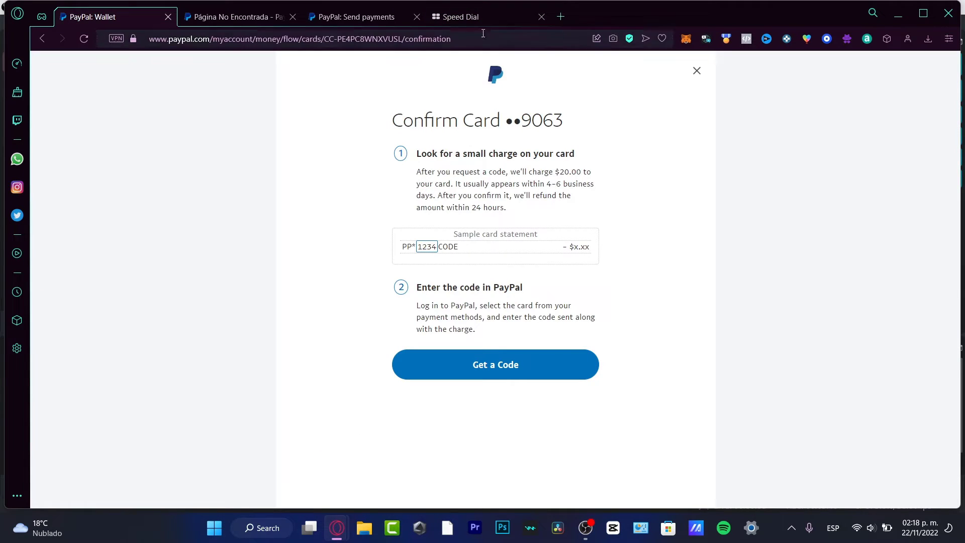
left_click(433, 14)
left_click(362, 17)
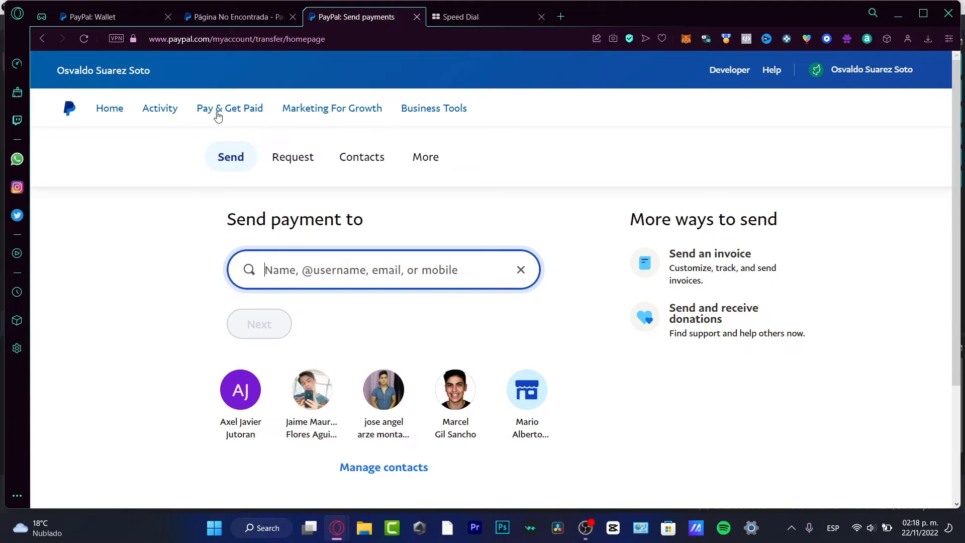
Open the wallet's Balance page and review the available account balance
mouse_move(222, 109)
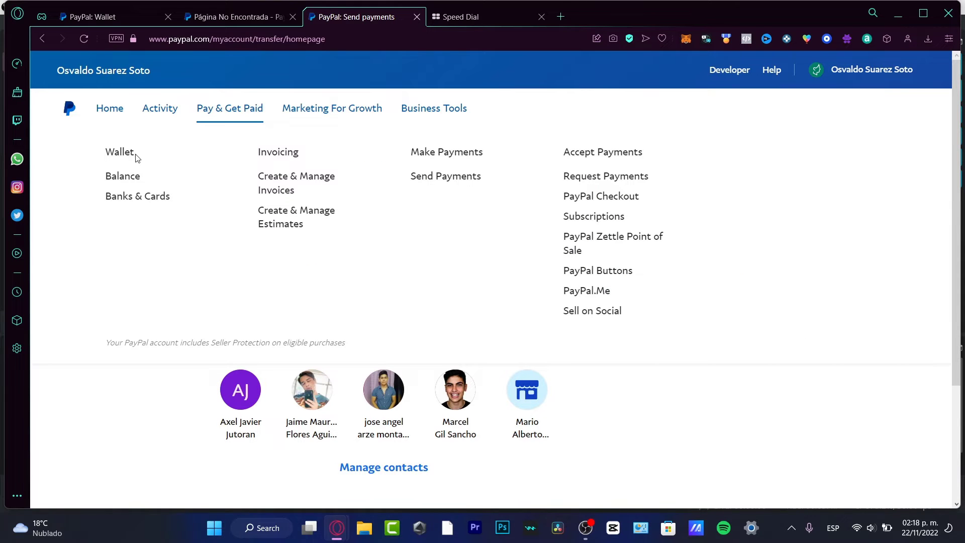
left_click_drag(137, 157, 104, 154)
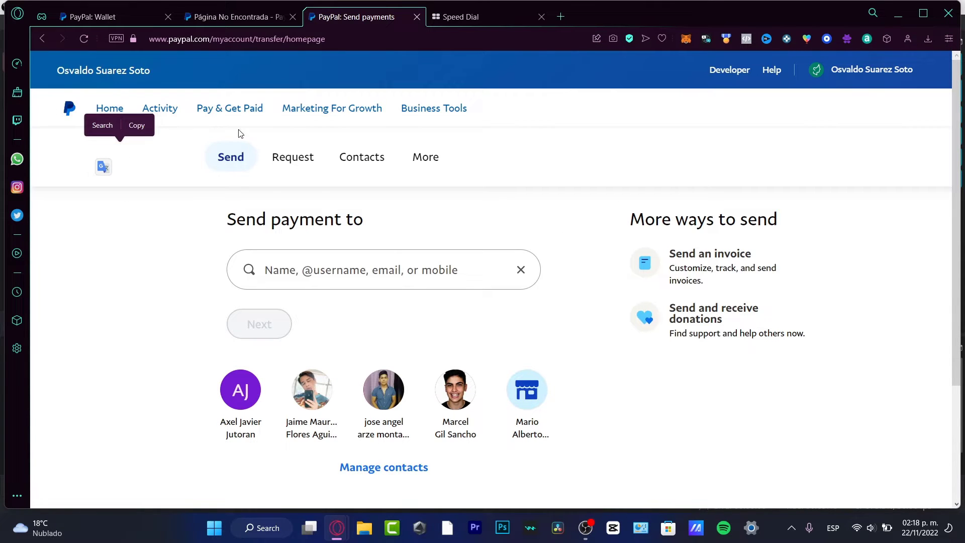
mouse_move(240, 111)
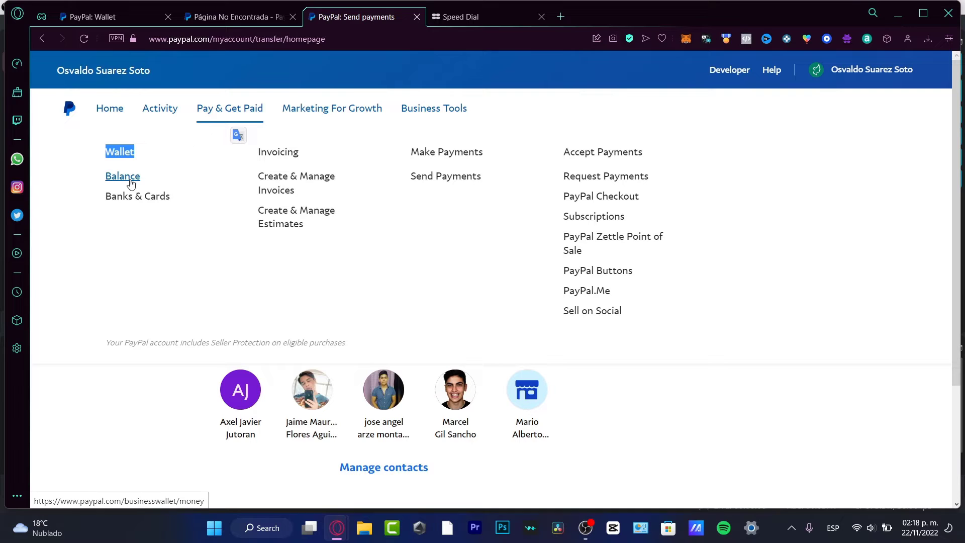
left_click(131, 184)
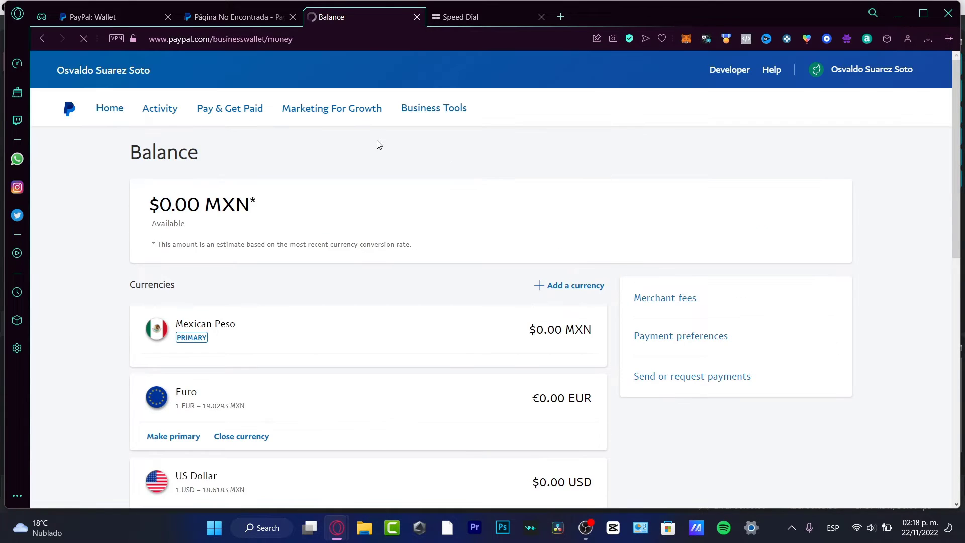
left_click_drag(130, 150, 206, 156)
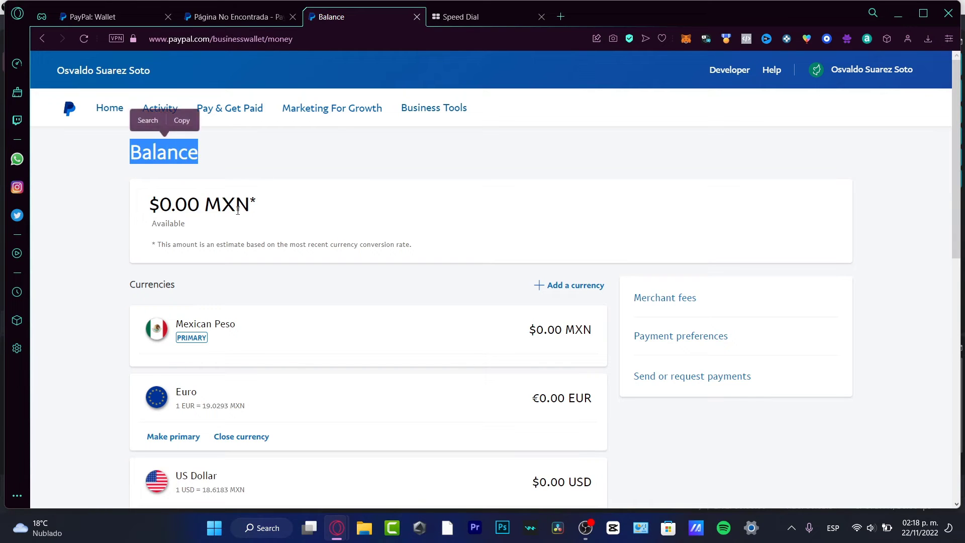
left_click(186, 227)
left_click_drag(187, 205, 150, 205)
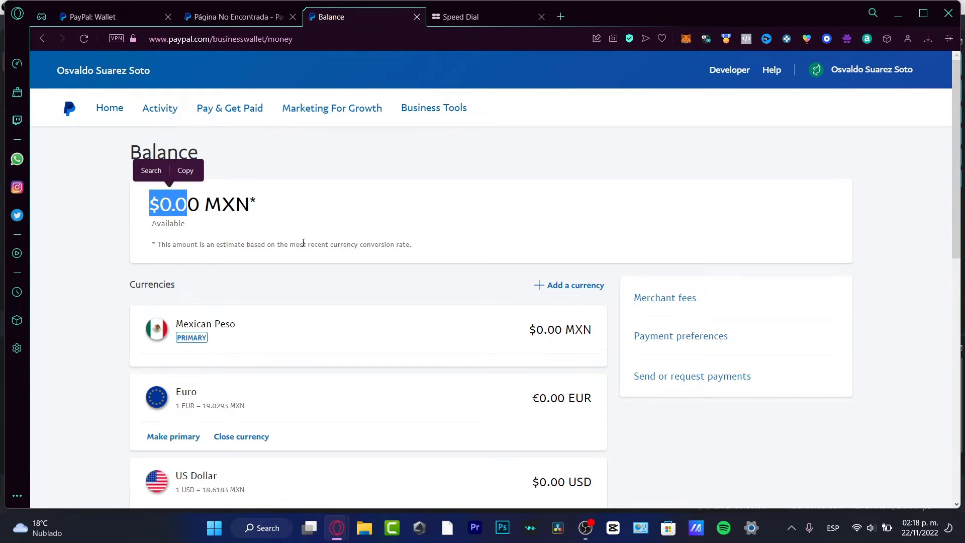
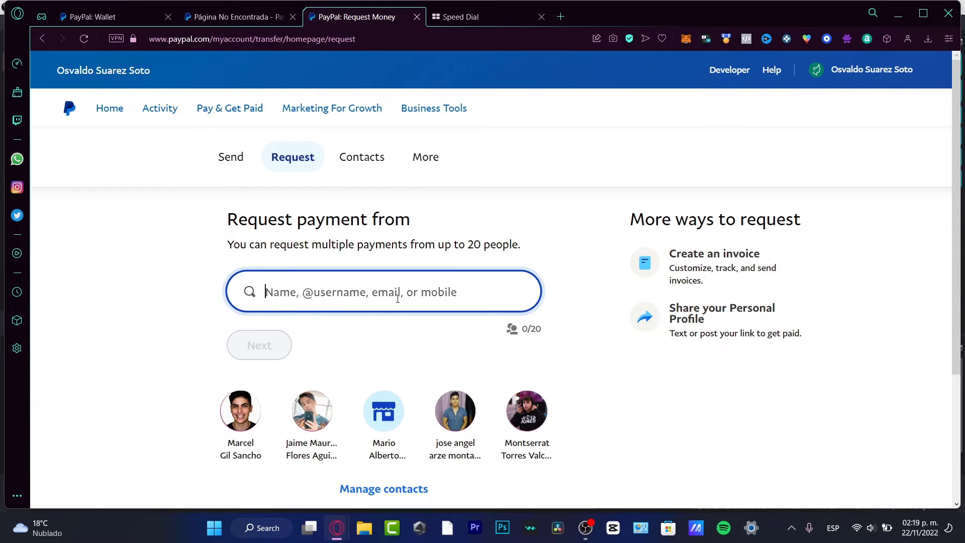
Start a payment request to the suggested business contact with the store icon and set the amount to 100.00 USD
left_click(384, 411)
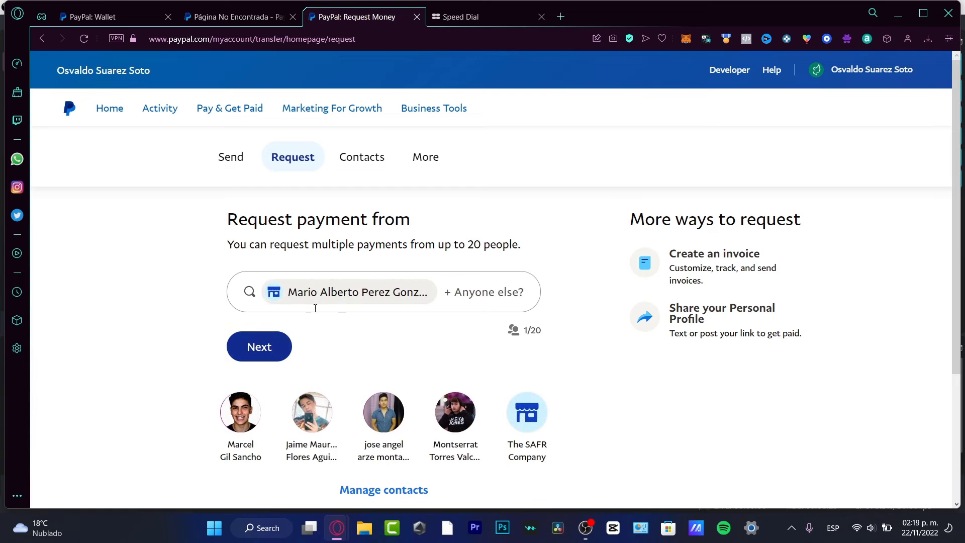
left_click(258, 346)
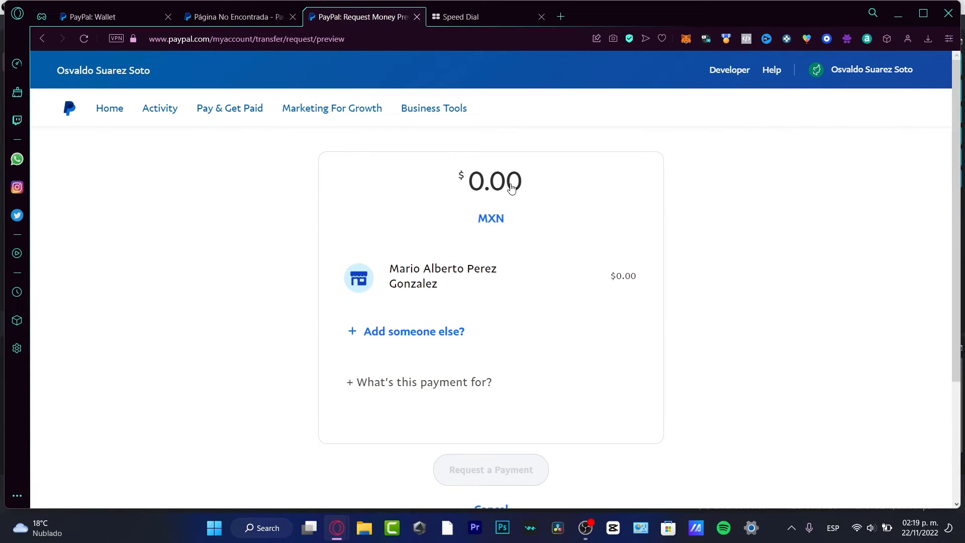
left_click(495, 219)
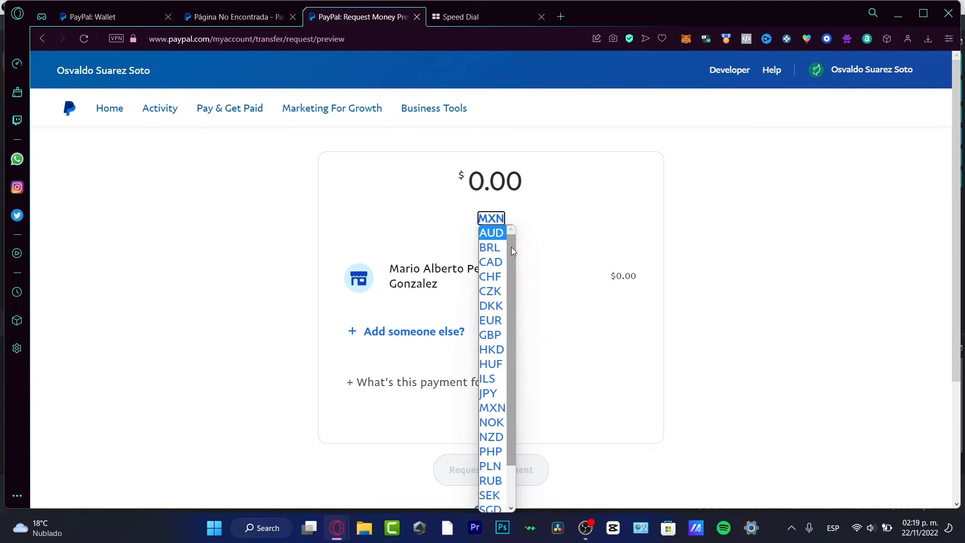
left_click_drag(512, 246, 516, 320)
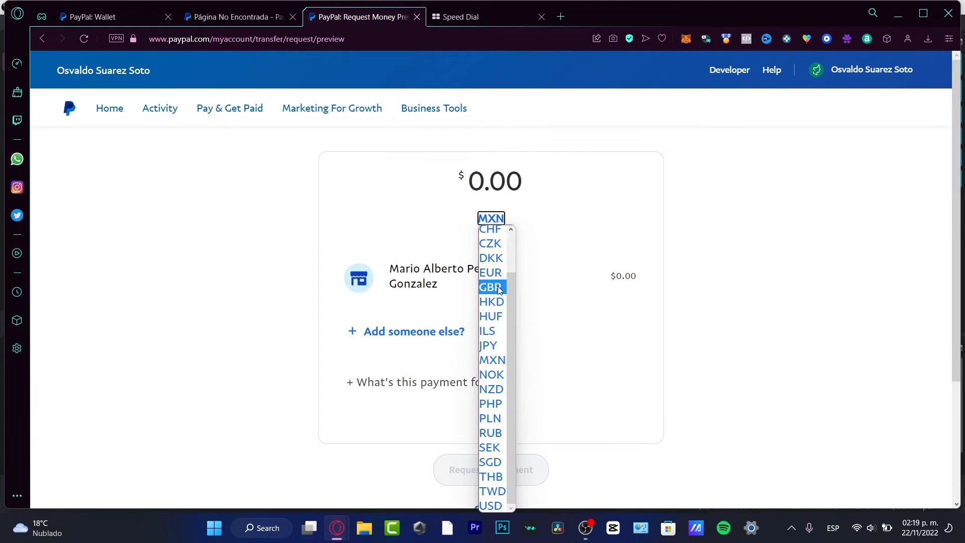
left_click(498, 505)
left_click(521, 188)
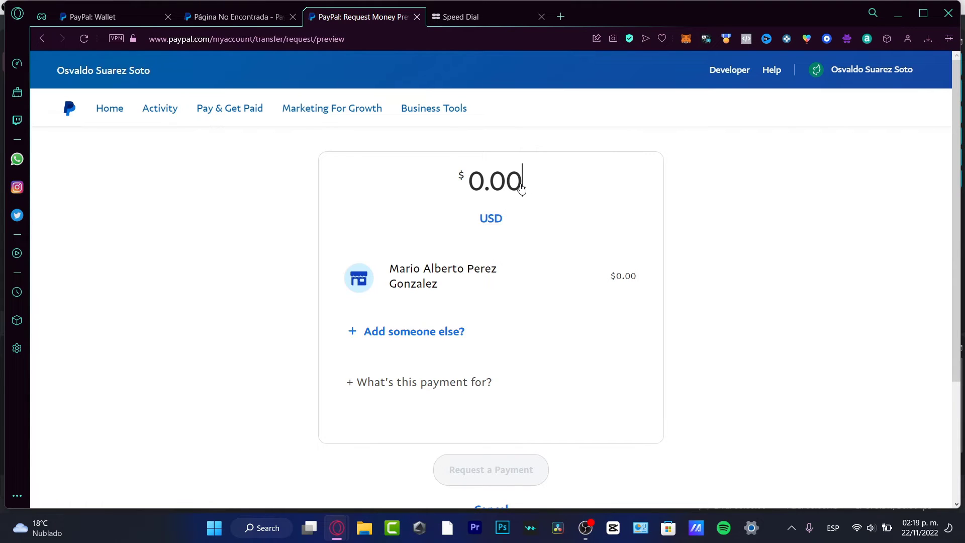
type("100.0")
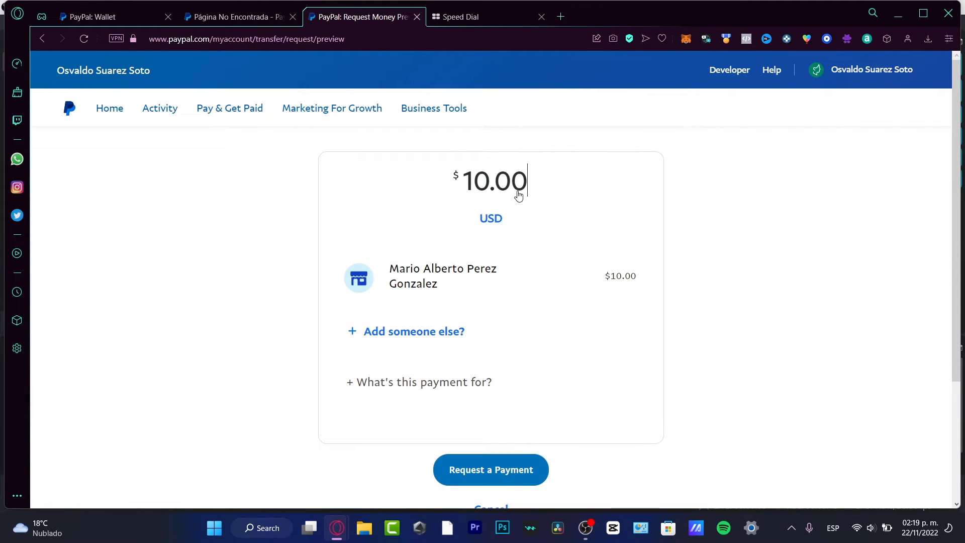
type("0")
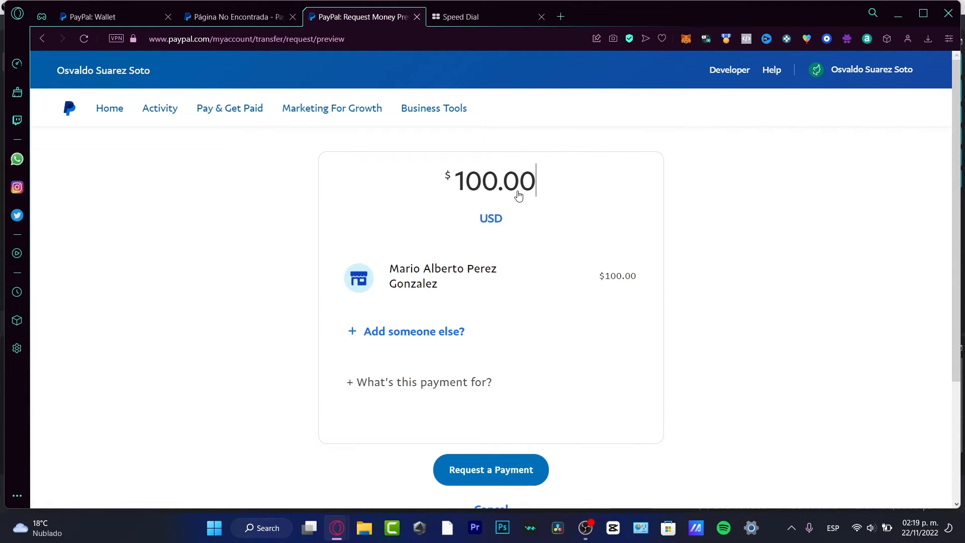
Open the entry for an additional payer and add the payment note "Freelancer Job! FULL LEGAL NAME"
left_click(453, 341)
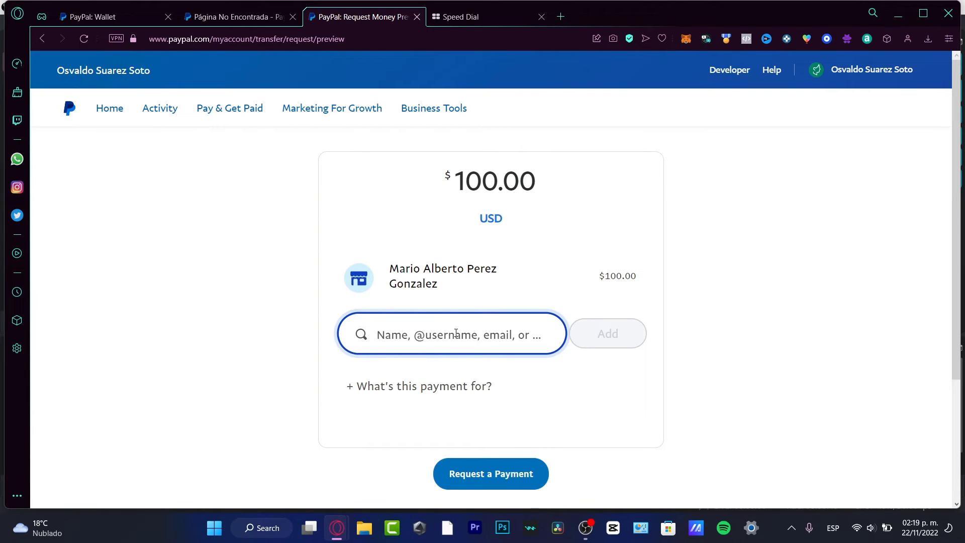
left_click(460, 386)
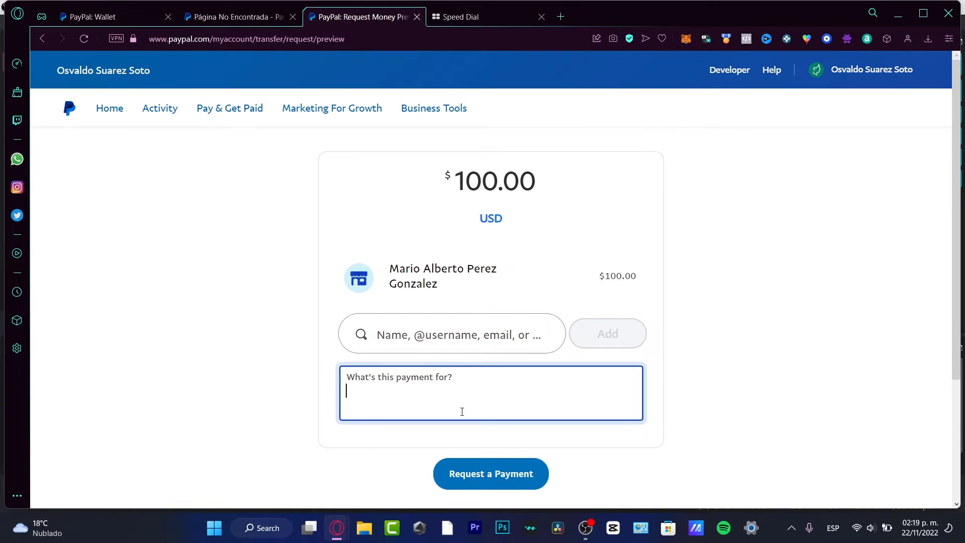
type("Freelancer Job! ")
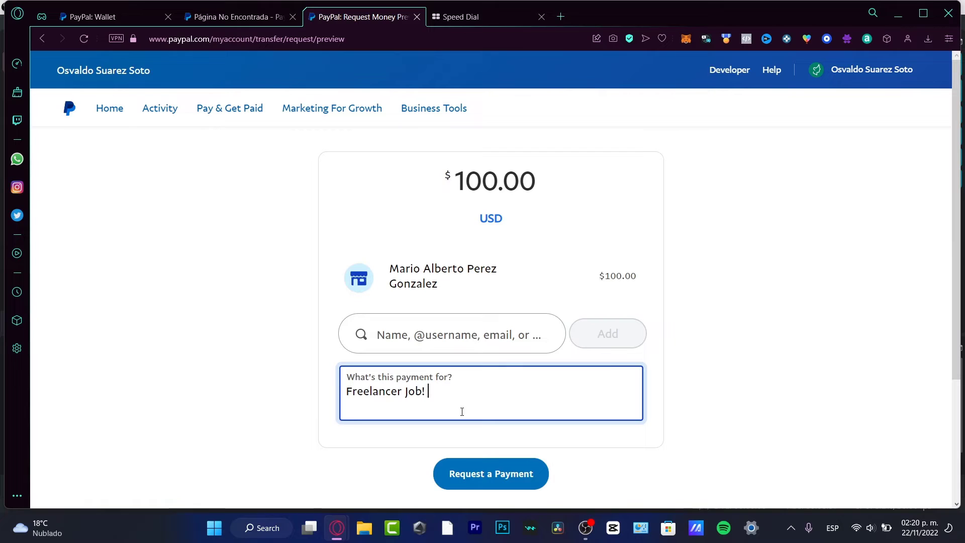
type("FUL")
key("BackSpace")
type("FULL EG")
key("BackSpace")
key("BackSpace")
type("LEGAL NAME")
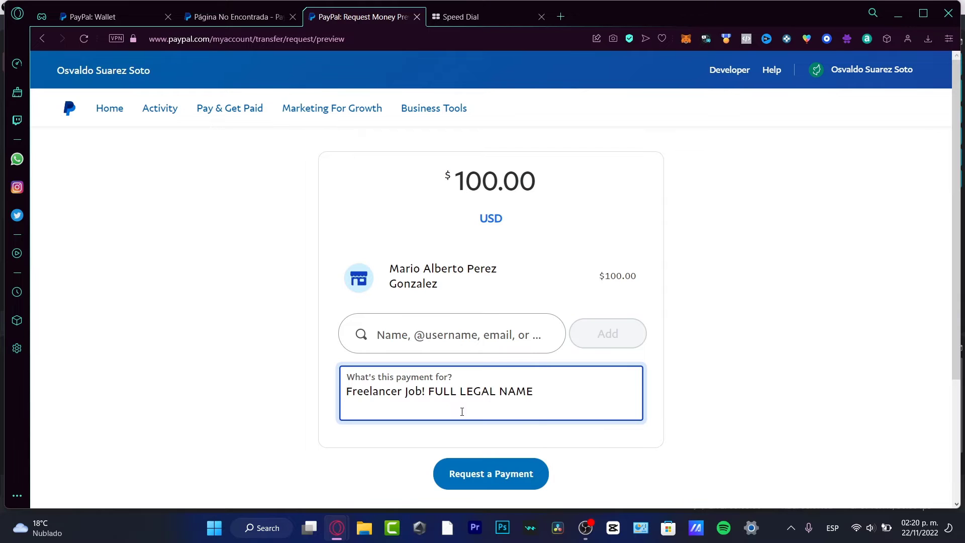
scroll(517, 477, "down", 3)
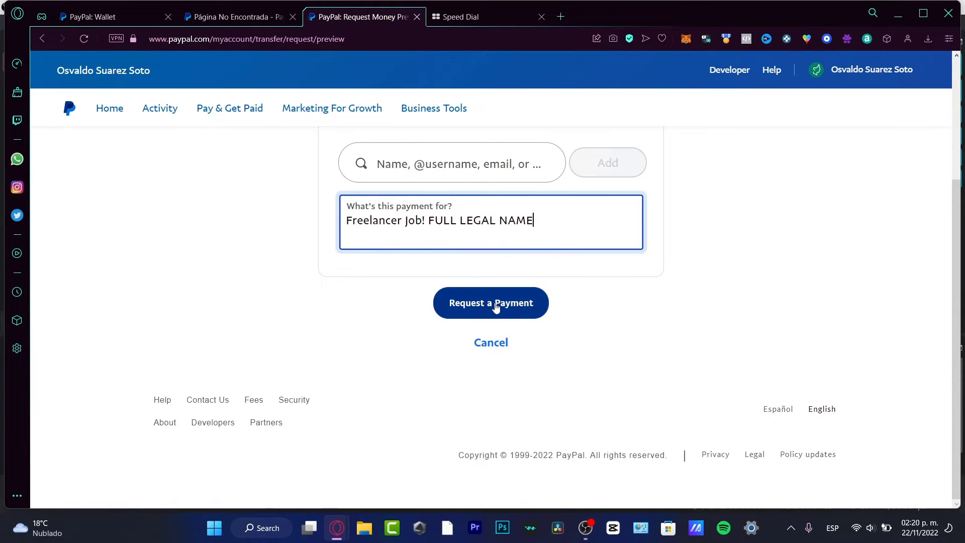
scroll(491, 308, "up", 3)
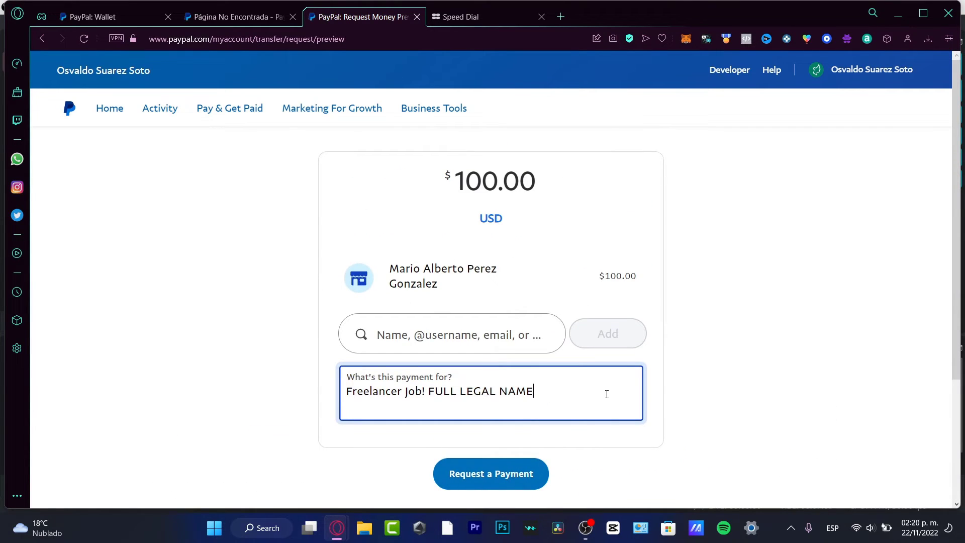
scroll(606, 394, "down", 3)
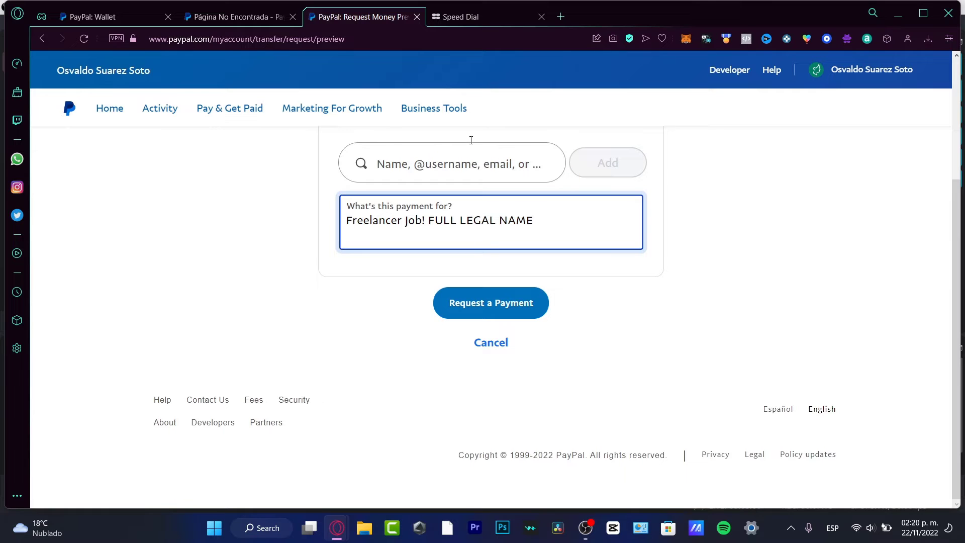
Go to the business tools overview and open PayPal Checkout among the tools for accepting payments
left_click(410, 108)
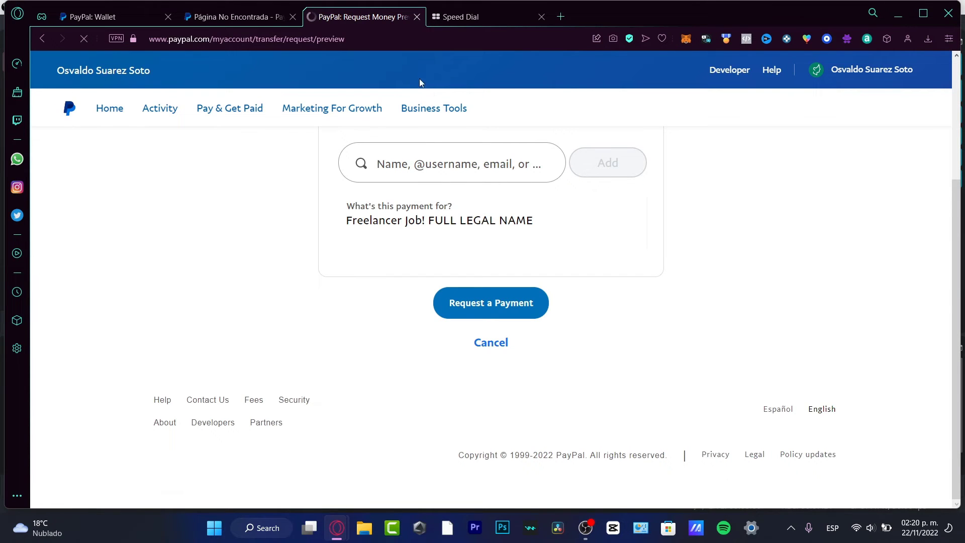
scroll(623, 207, "down", 4)
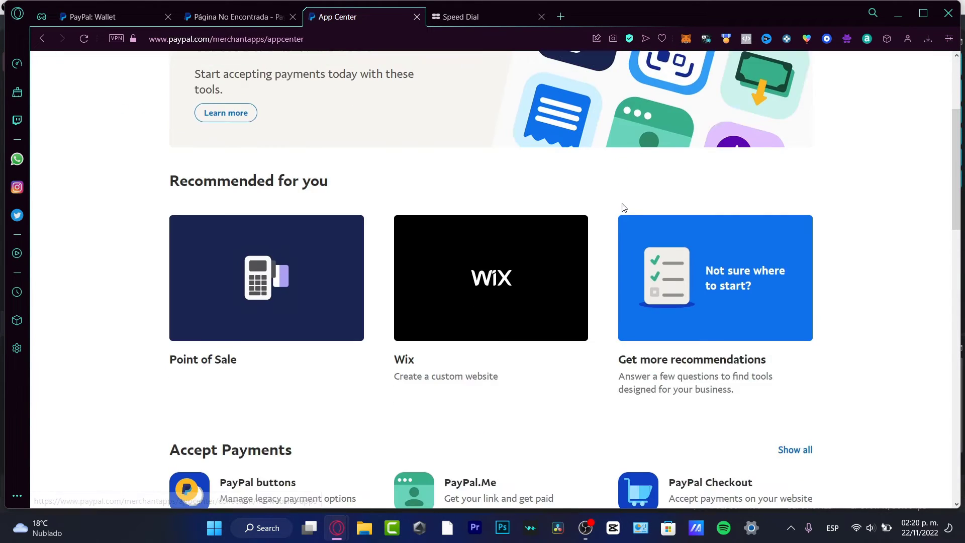
scroll(537, 149, "down", 4)
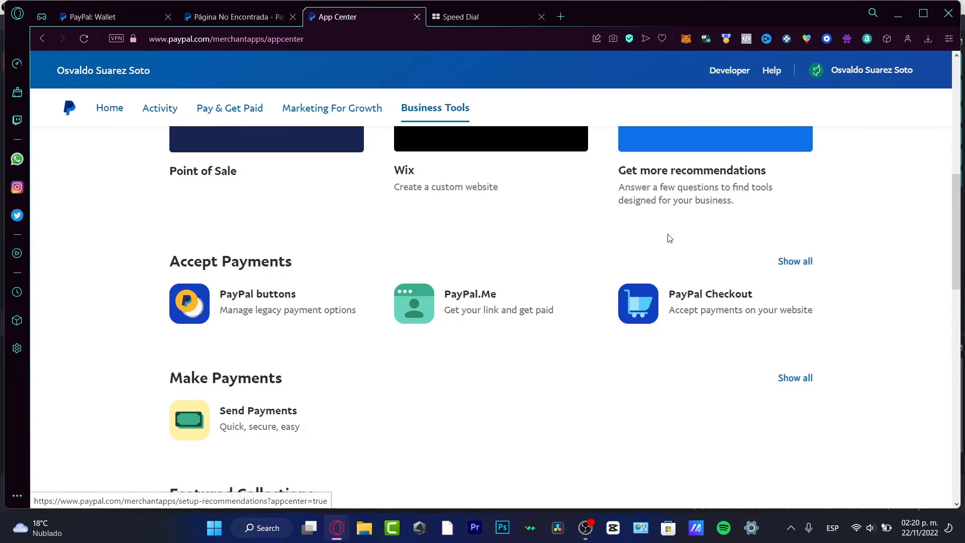
left_click(711, 312)
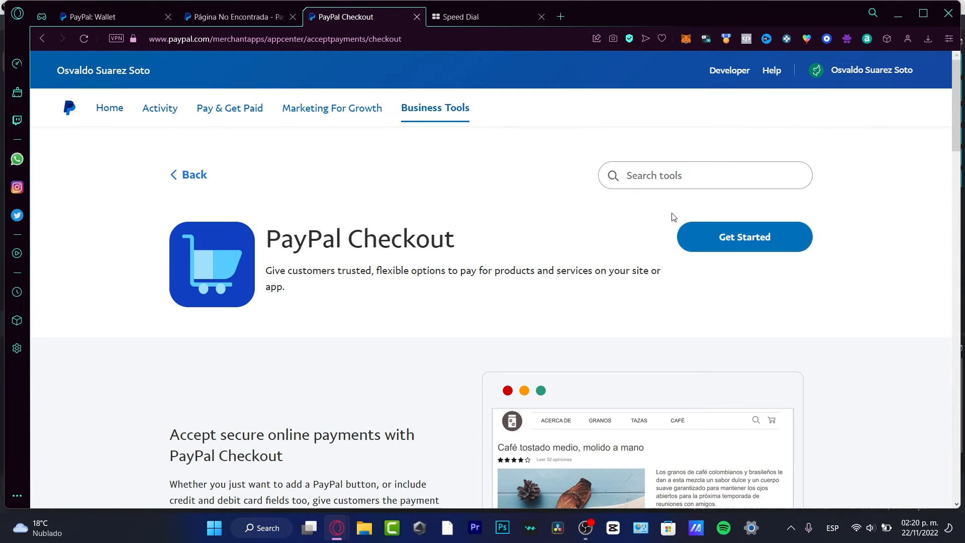
Review the PayPal Checkout description and sample store page, and start the Checkout setup
left_click_drag(307, 239, 490, 249)
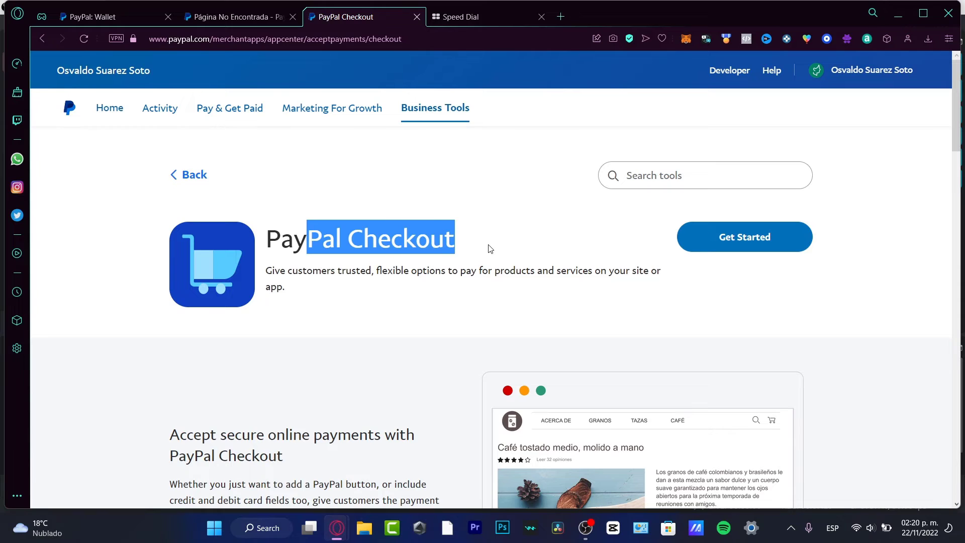
scroll(502, 247, "down", 4)
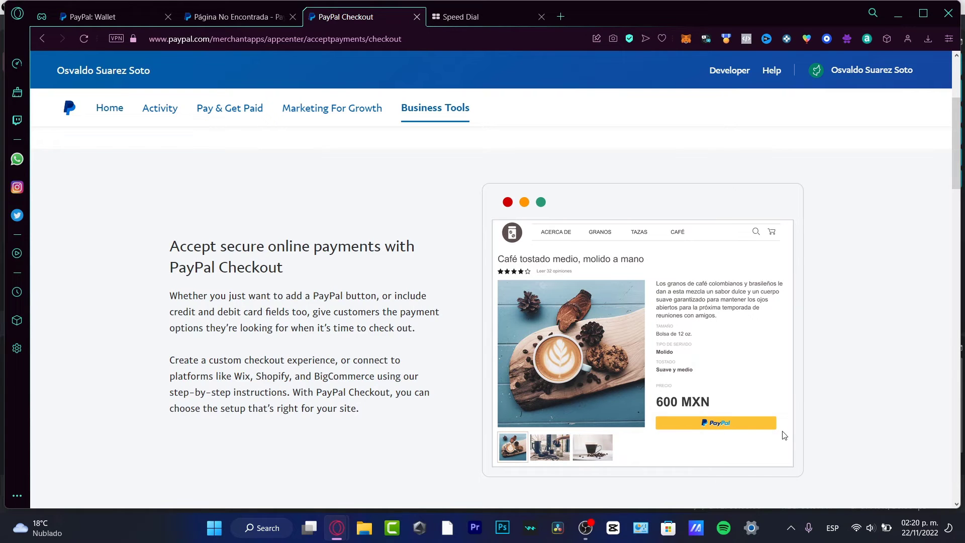
scroll(710, 446, "up", 4)
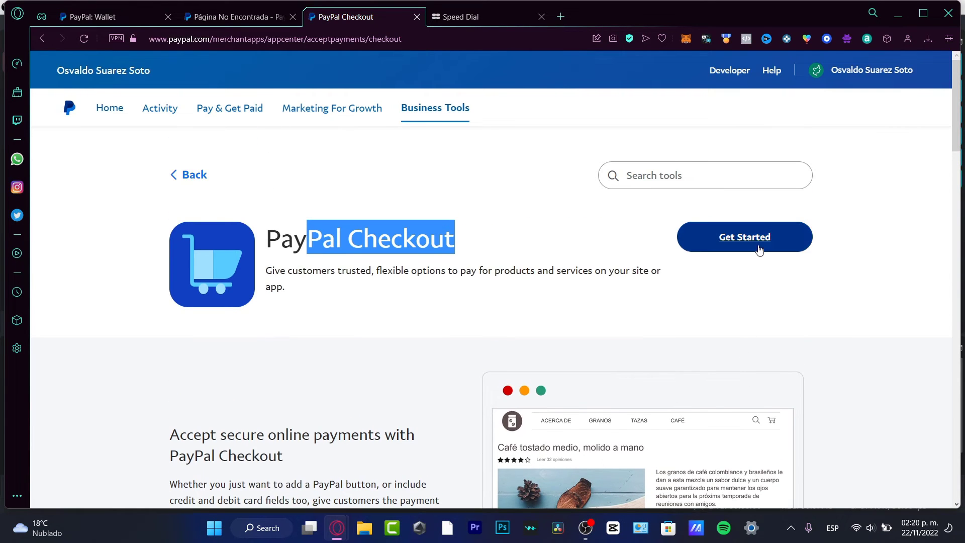
left_click(758, 248)
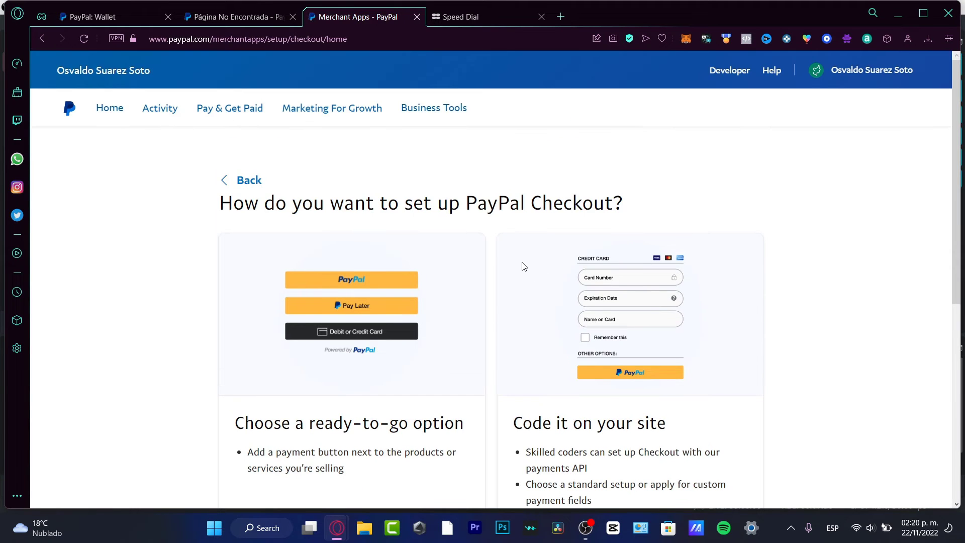
Examine the PayPal Checkout setup choices: the ready-to-go option, coding it on the site, and inviting a developer
left_click_drag(380, 203, 626, 204)
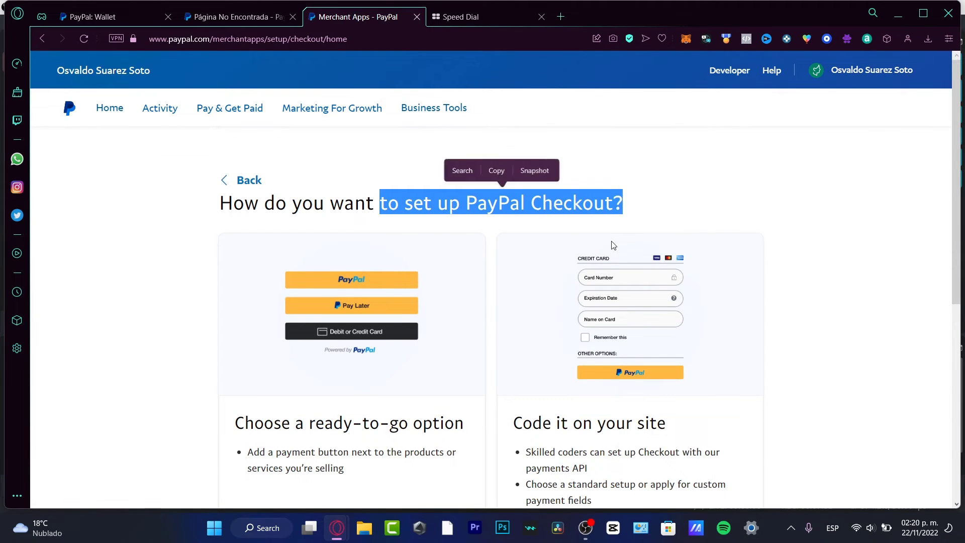
scroll(619, 246, "down", 3)
left_click_drag(315, 236, 462, 243)
scroll(669, 294, "up", 3)
scroll(668, 294, "down", 3)
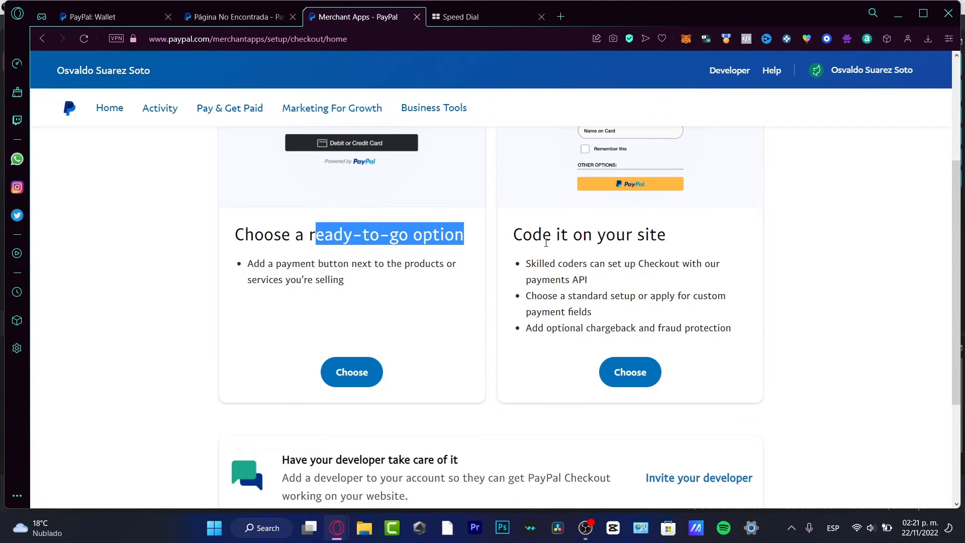
left_click_drag(542, 234, 670, 248)
scroll(704, 243, "up", 3)
scroll(705, 243, "down", 6)
scroll(704, 244, "up", 3)
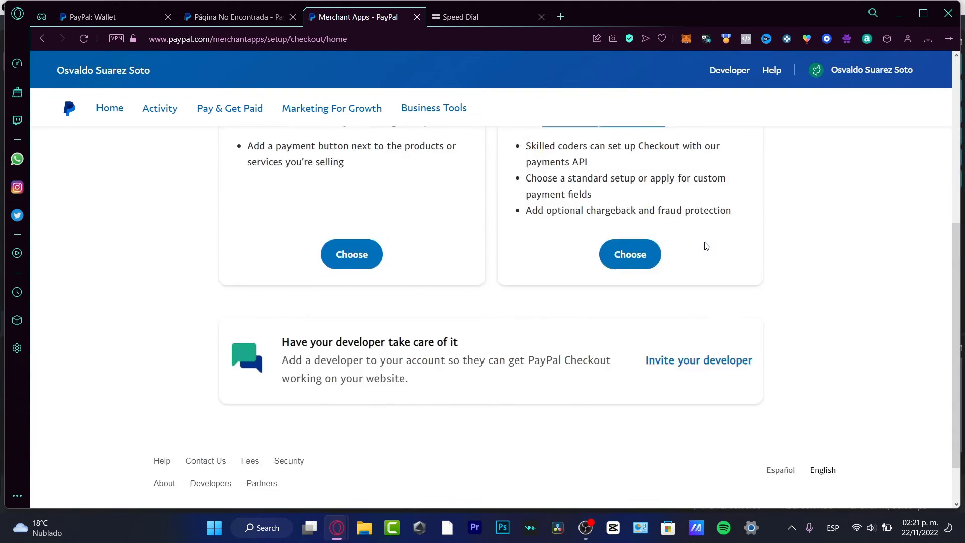
Compare the two PayPal Checkout setup choices and choose the ready-to-go option
scroll(684, 265, "up", 2)
scroll(683, 267, "down", 3)
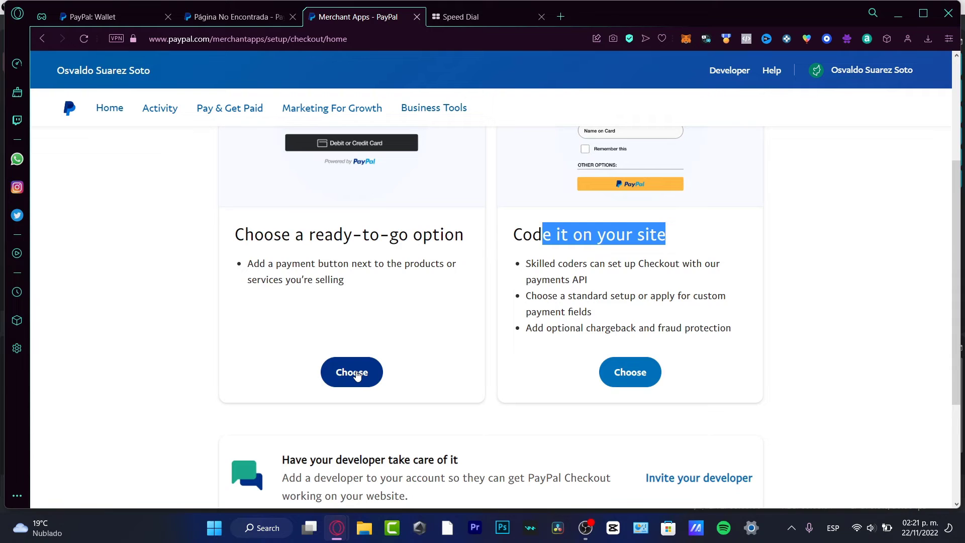
left_click_drag(596, 328, 736, 332)
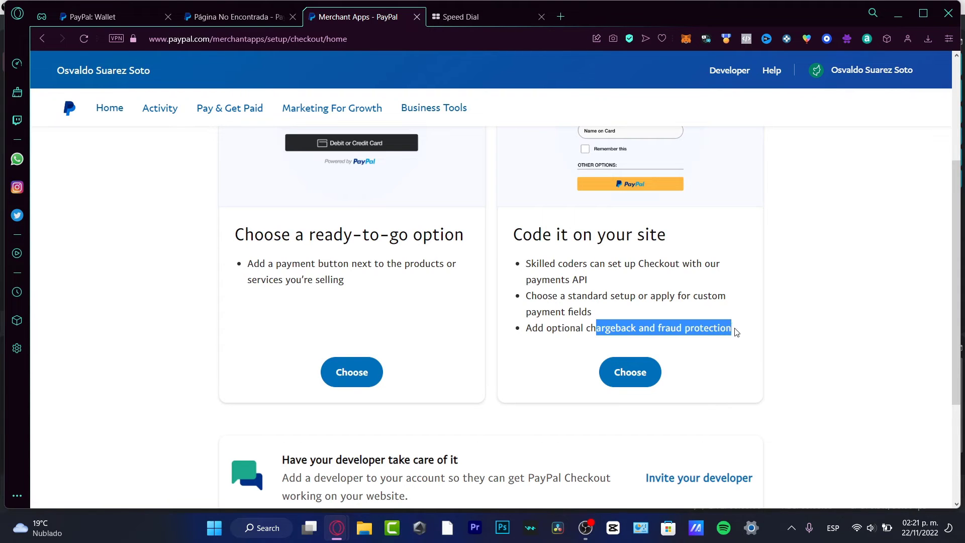
scroll(556, 370, "up", 3)
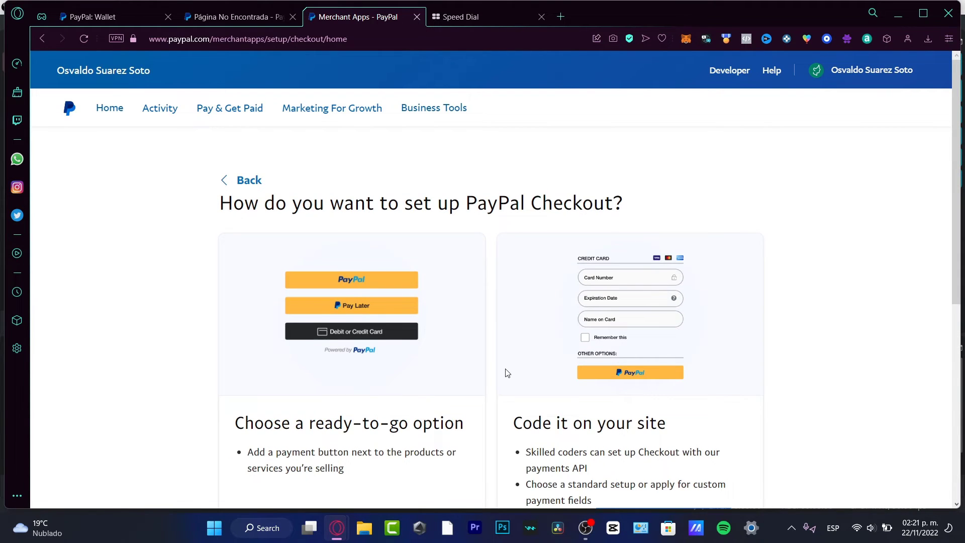
scroll(563, 391, "down", 3)
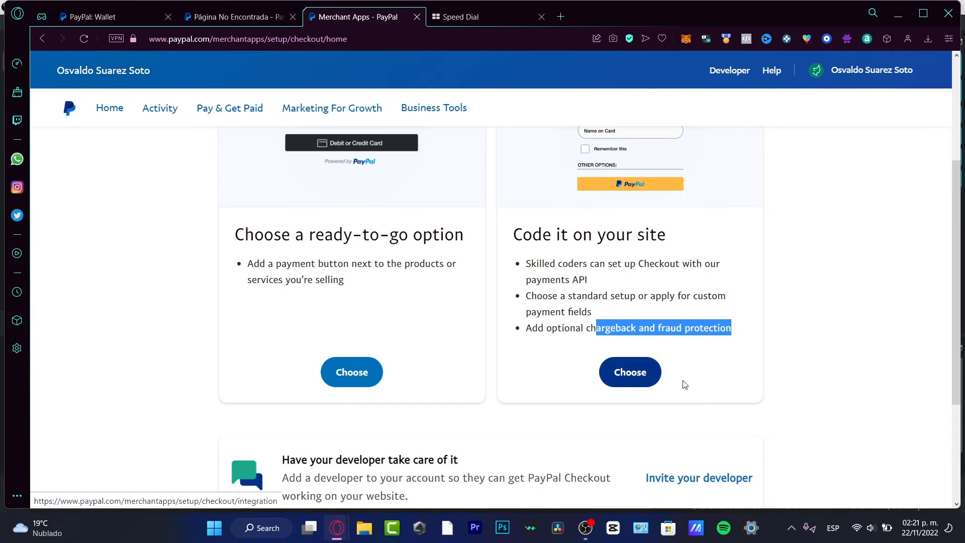
left_click(372, 371)
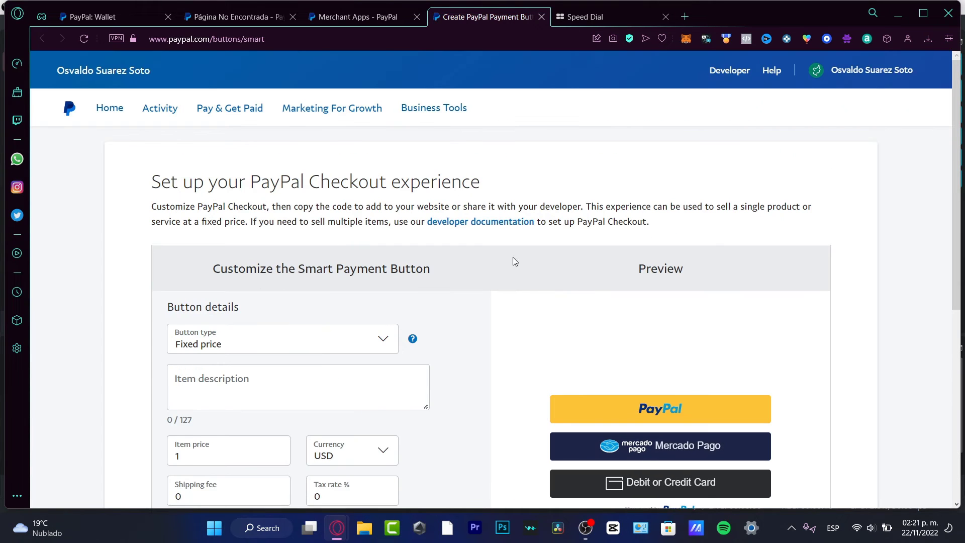
Examine the payment button details: button type options, item description, item price, shipping fee and tax rate
scroll(512, 257, "down", 4)
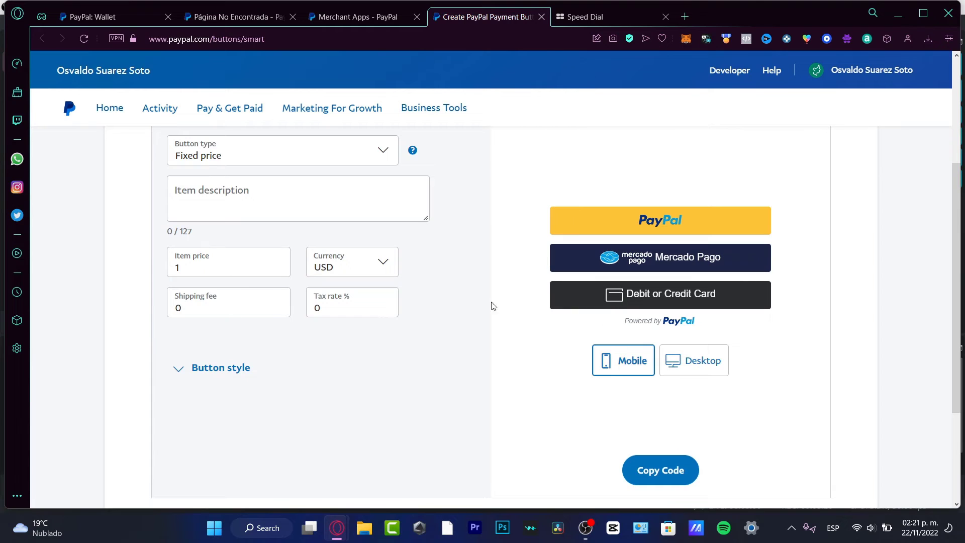
left_click(325, 162)
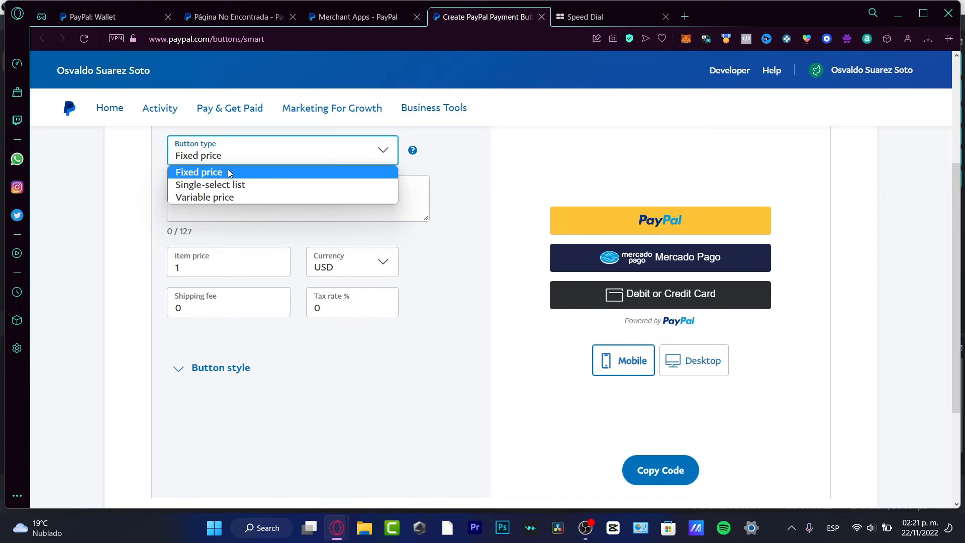
left_click(460, 192)
left_click(319, 192)
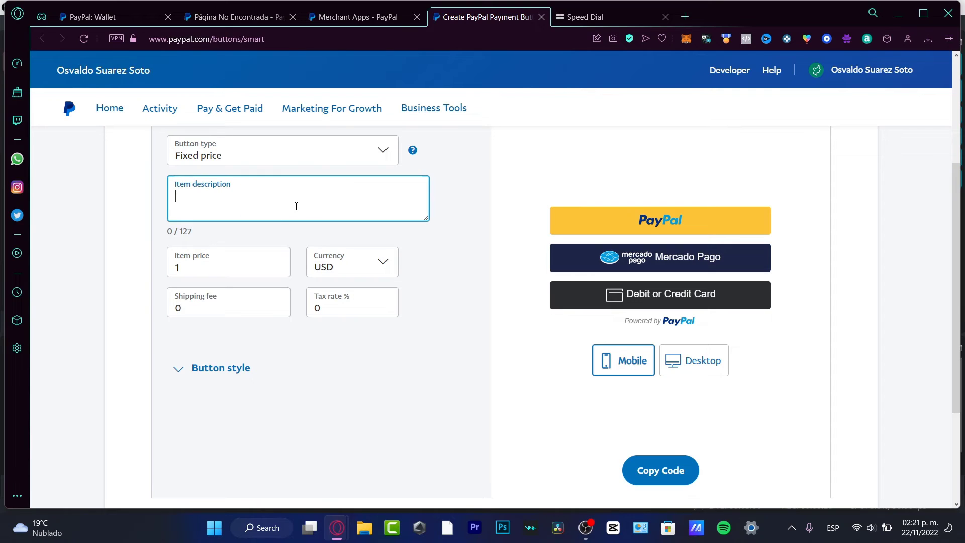
left_click(243, 264)
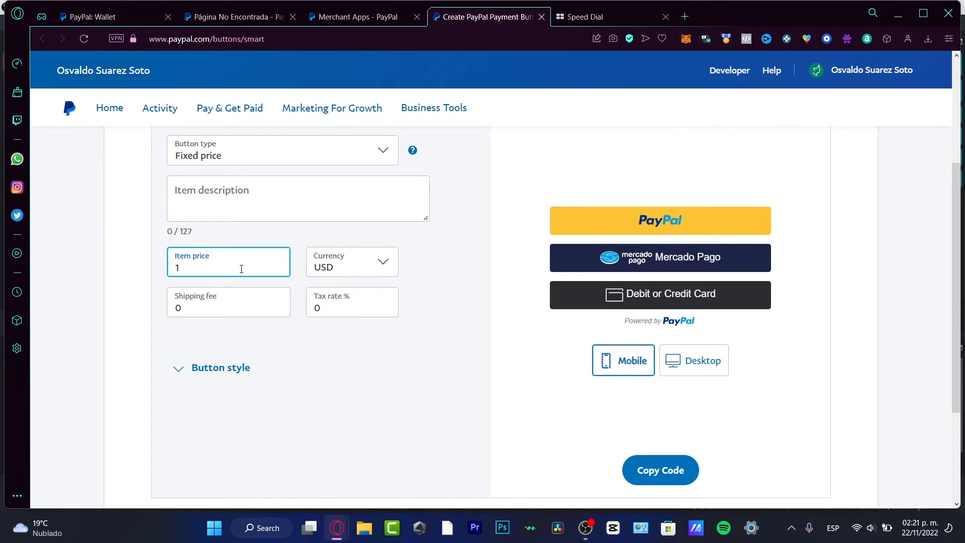
left_click(203, 309)
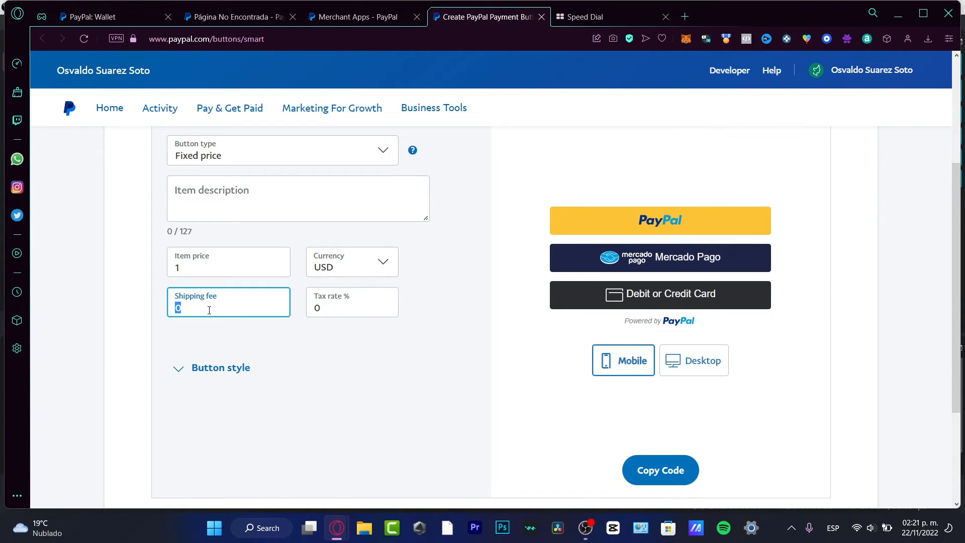
left_click(328, 313)
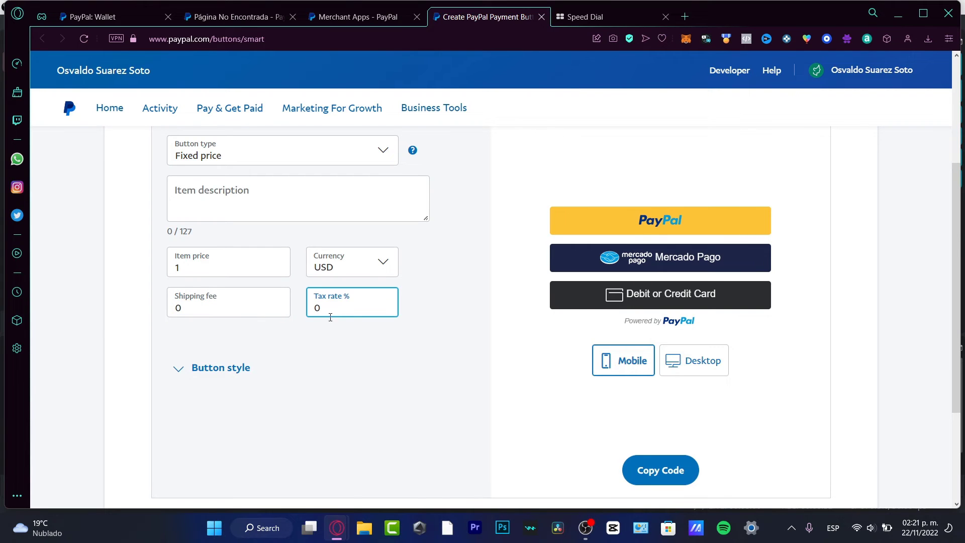
Expand the button style settings and review the layout, shape, color and button text choices
left_click(266, 368)
scroll(451, 354, "down", 4)
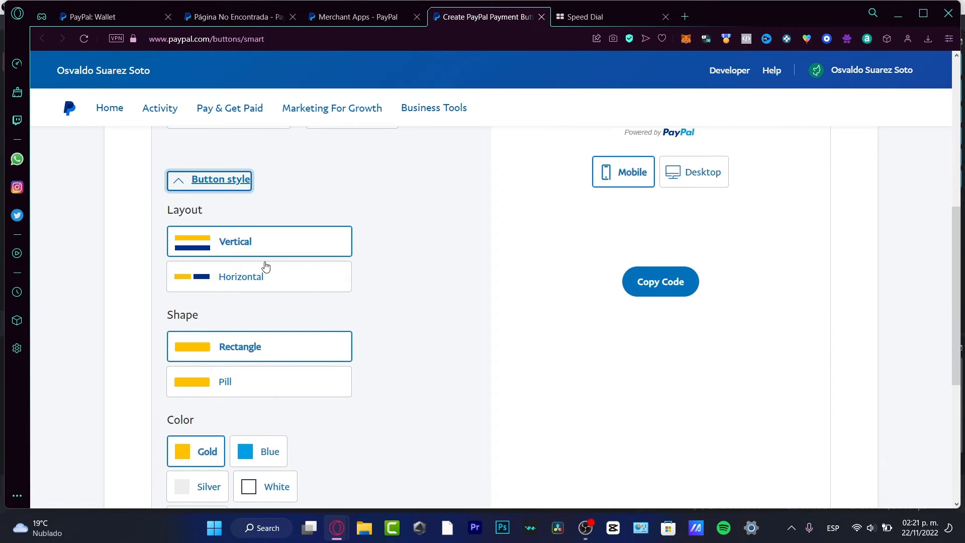
scroll(411, 298, "up", 4)
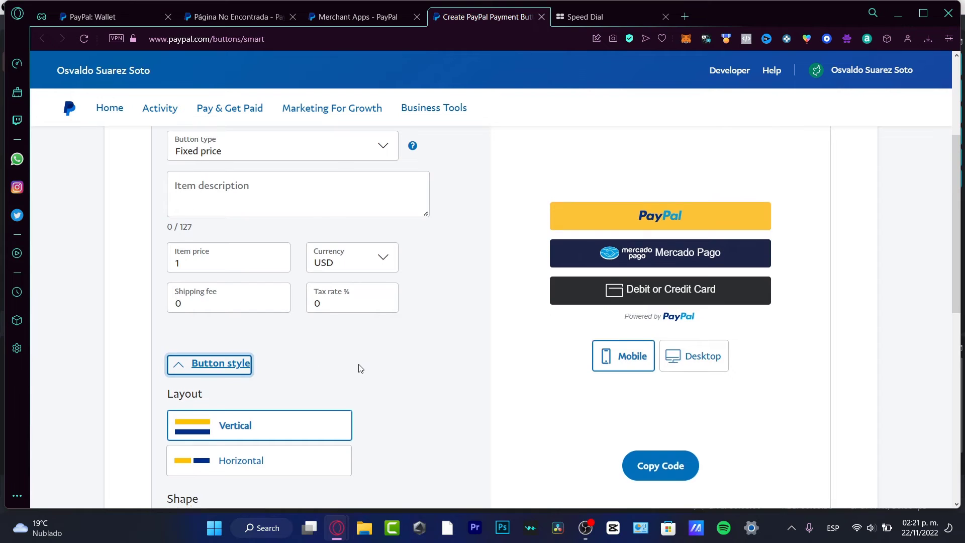
scroll(411, 329, "down", 4)
scroll(424, 394, "up", 4)
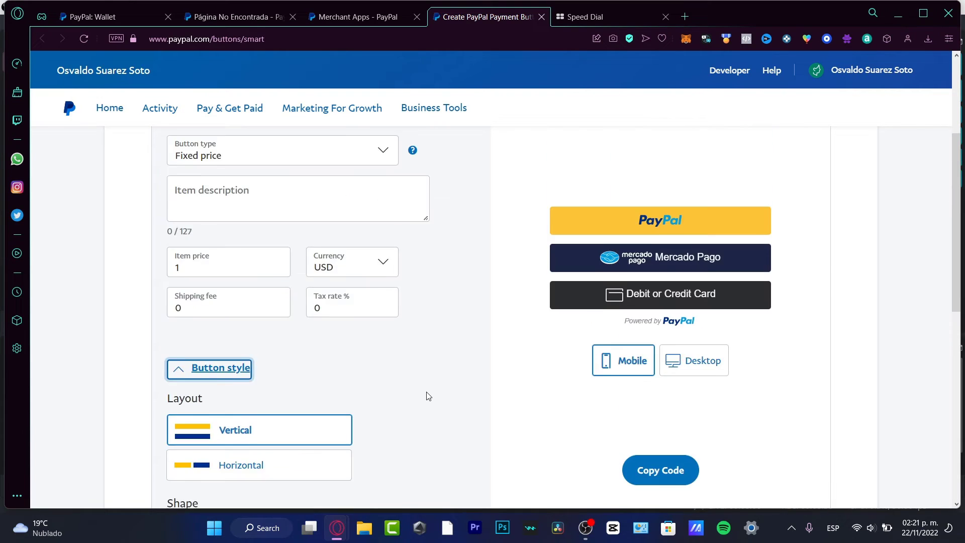
scroll(367, 394, "down", 4)
scroll(289, 407, "down", 4)
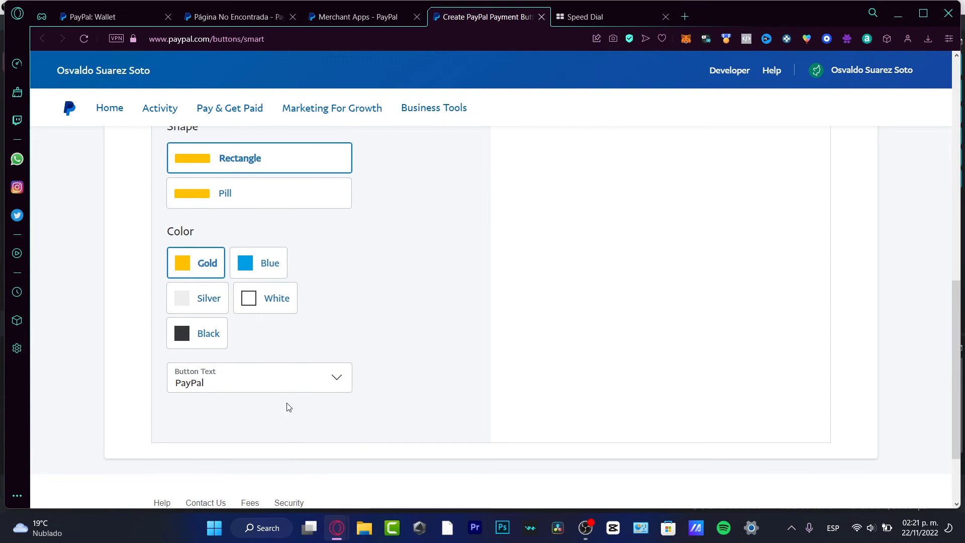
Style the payment button in white with a pill shape and horizontal layout, and check the preview
left_click(267, 303)
scroll(347, 372, "up", 4)
left_click(312, 384)
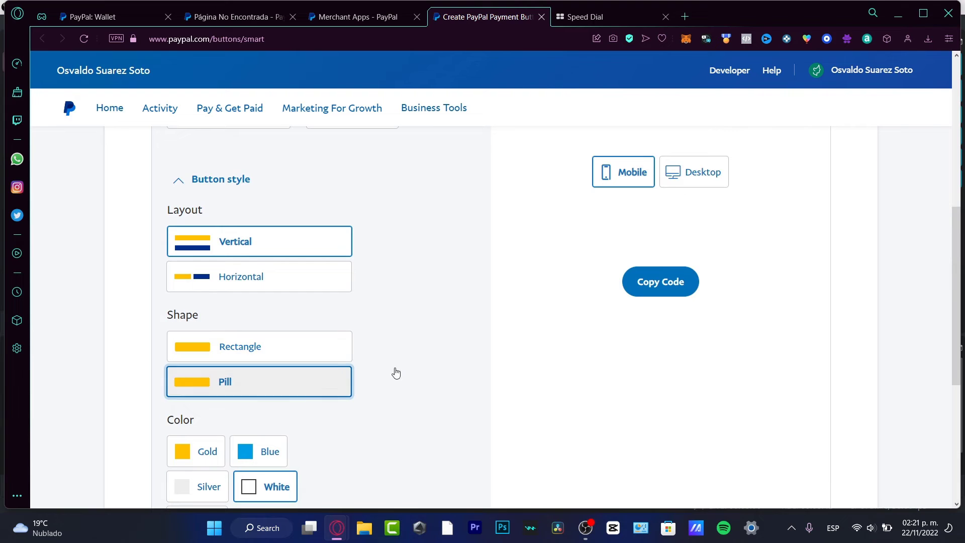
left_click(290, 280)
scroll(475, 288, "up", 4)
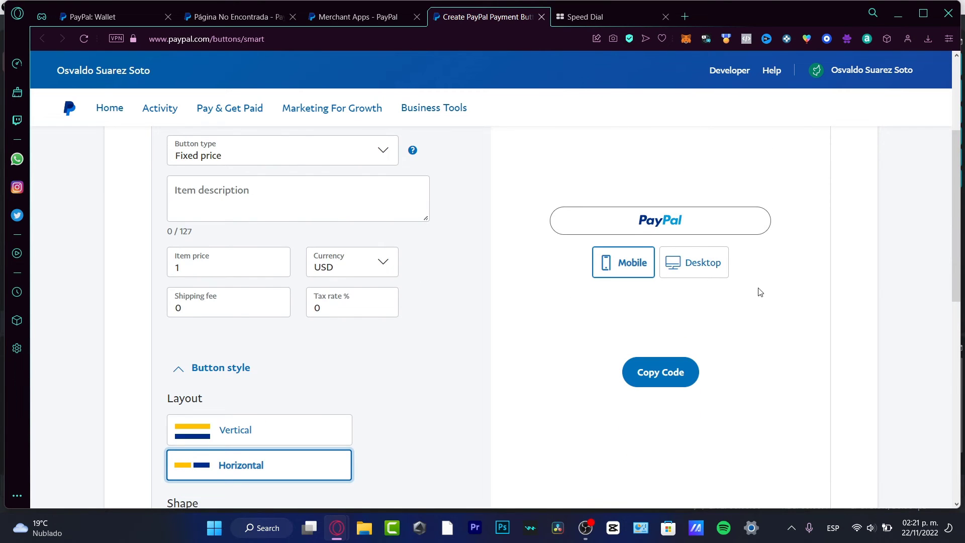
Try blue as the payment button's color and settle on gold, checking each in the preview
scroll(462, 326, "down", 8)
left_click(267, 258)
scroll(487, 312, "up", 8)
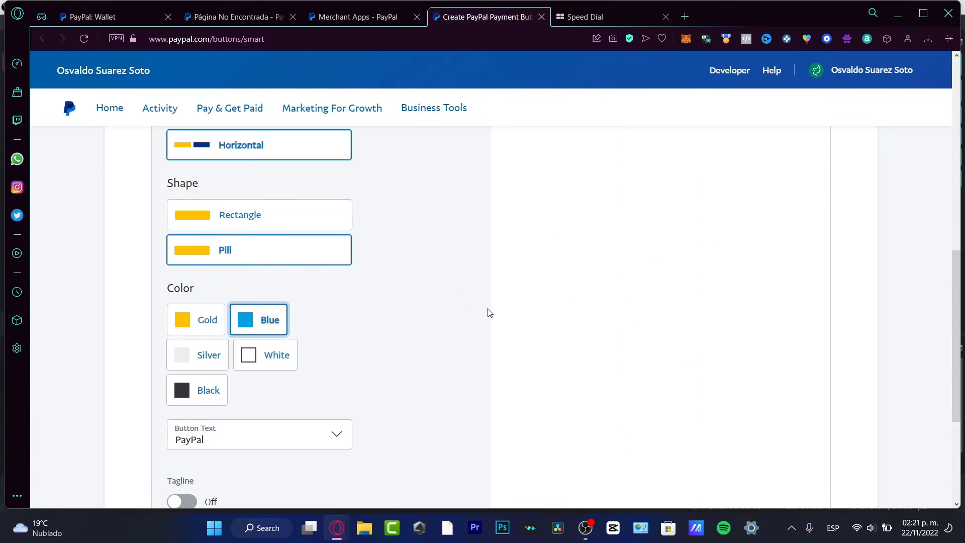
scroll(499, 308, "down", 2)
scroll(499, 308, "down", 6)
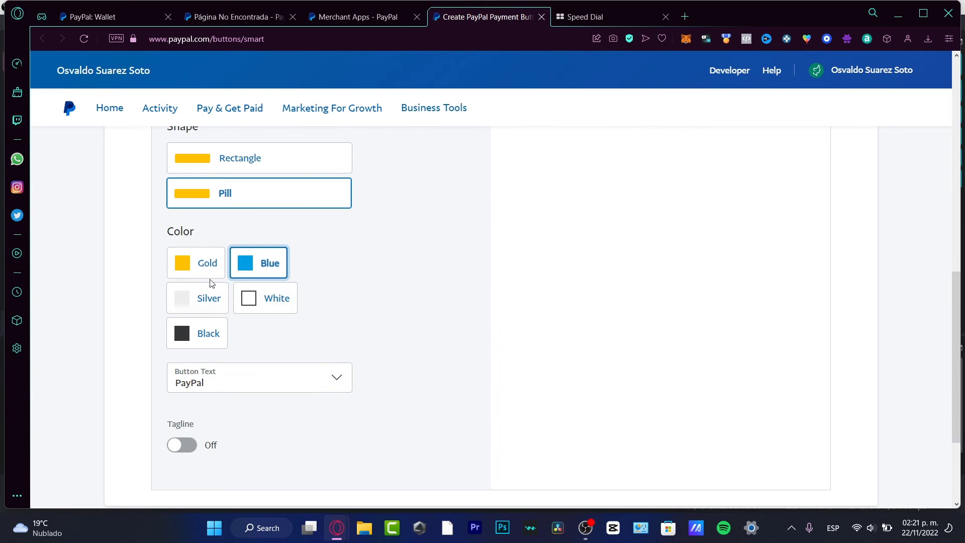
left_click(210, 279)
scroll(508, 306, "up", 8)
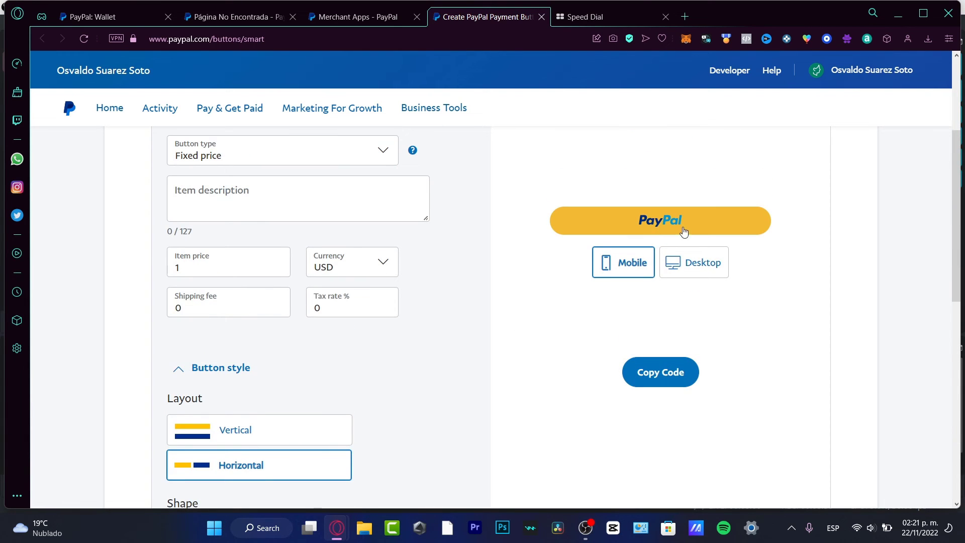
Preview the payment button in its desktop size and switch the preview back to mobile
left_click(704, 278)
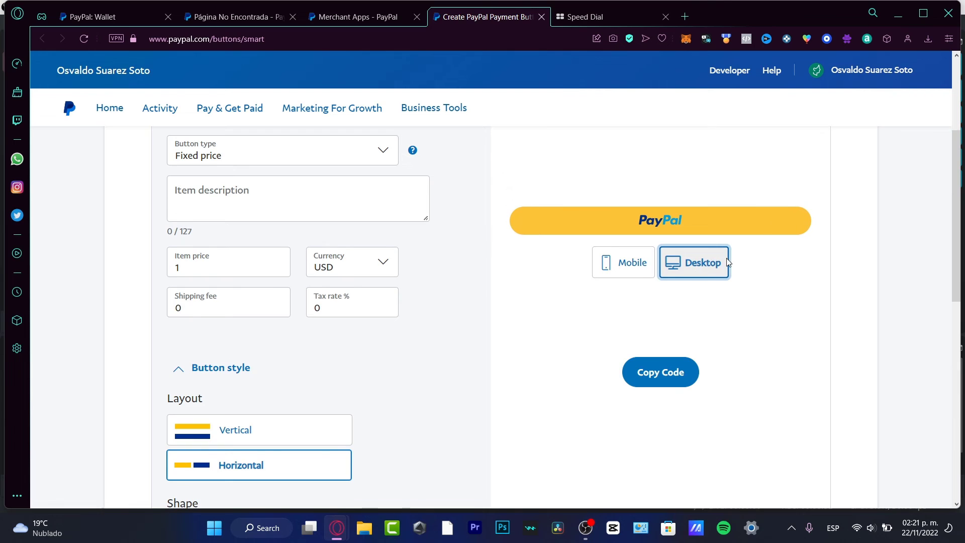
scroll(736, 285, "up", 4)
scroll(722, 373, "down", 4)
left_click(652, 275)
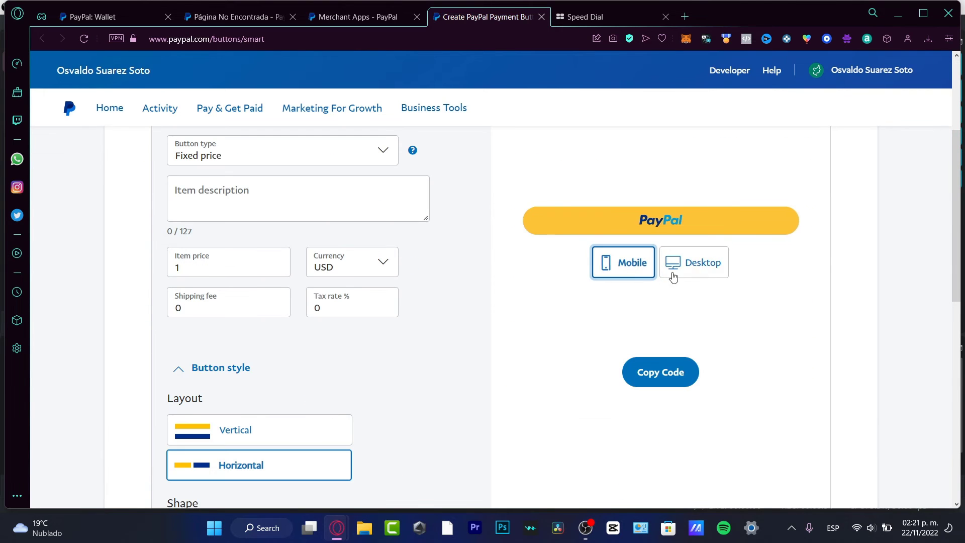
Turn on the payment button's tagline and copy the button code for the website
scroll(512, 377, "down", 7)
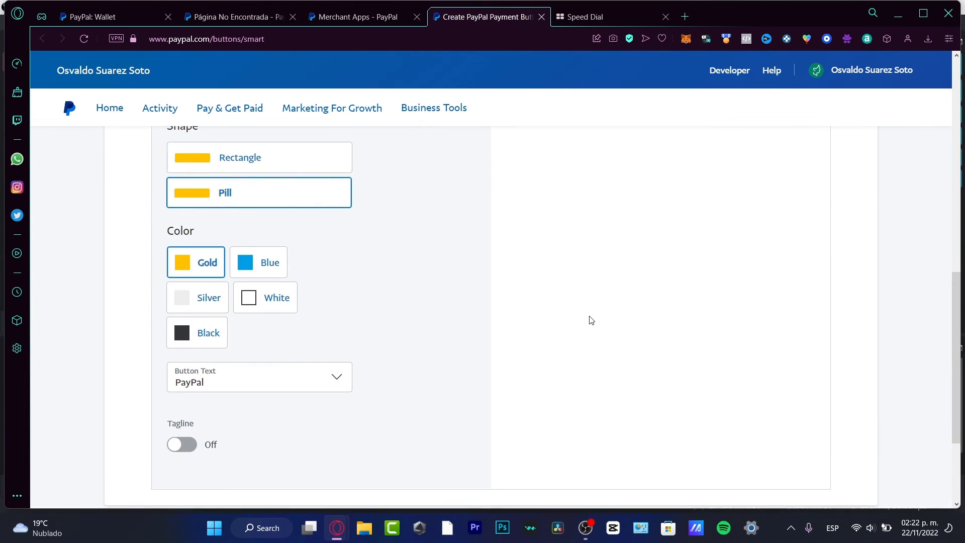
scroll(590, 319, "down", 3)
left_click(202, 297)
scroll(370, 319, "up", 10)
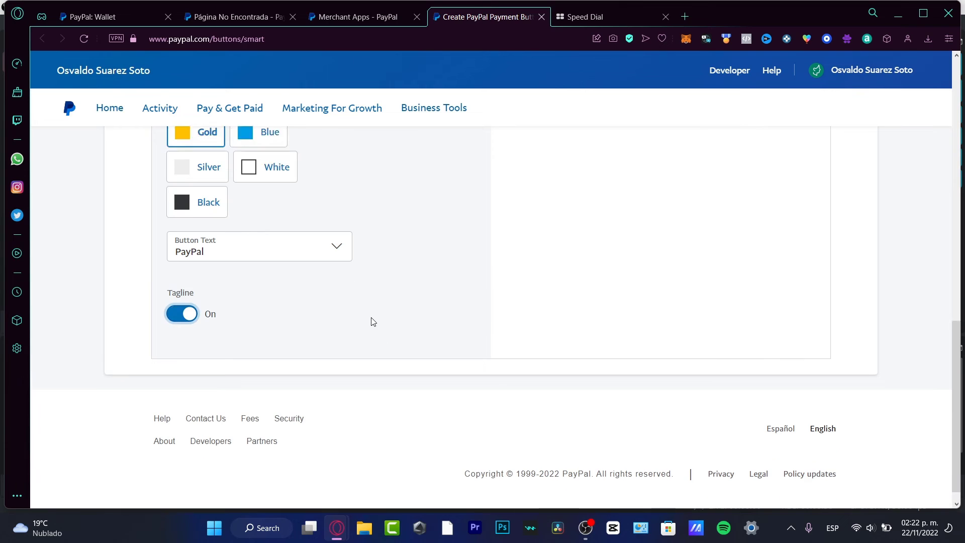
left_click(674, 425)
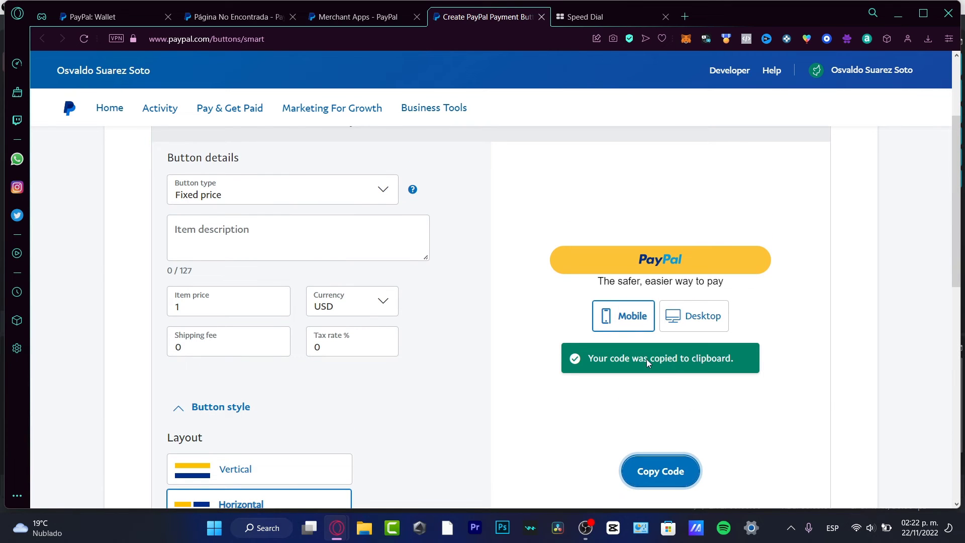
left_click_drag(594, 358, 602, 355)
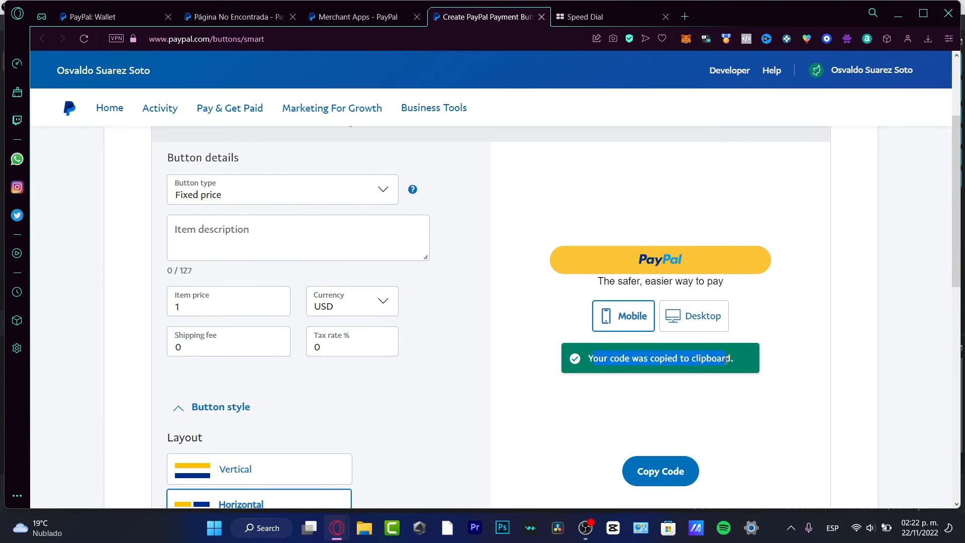
left_click_drag(726, 359, 734, 360)
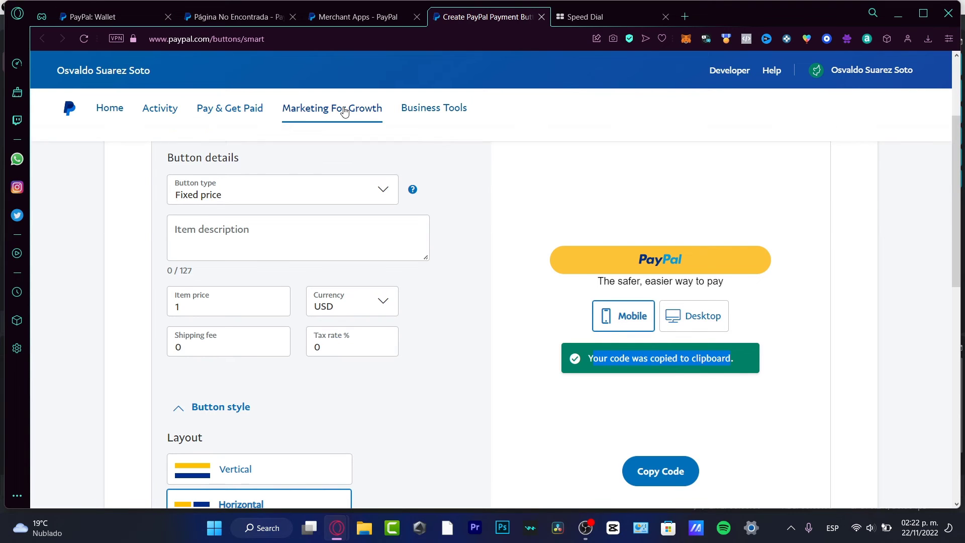
mouse_move(344, 112)
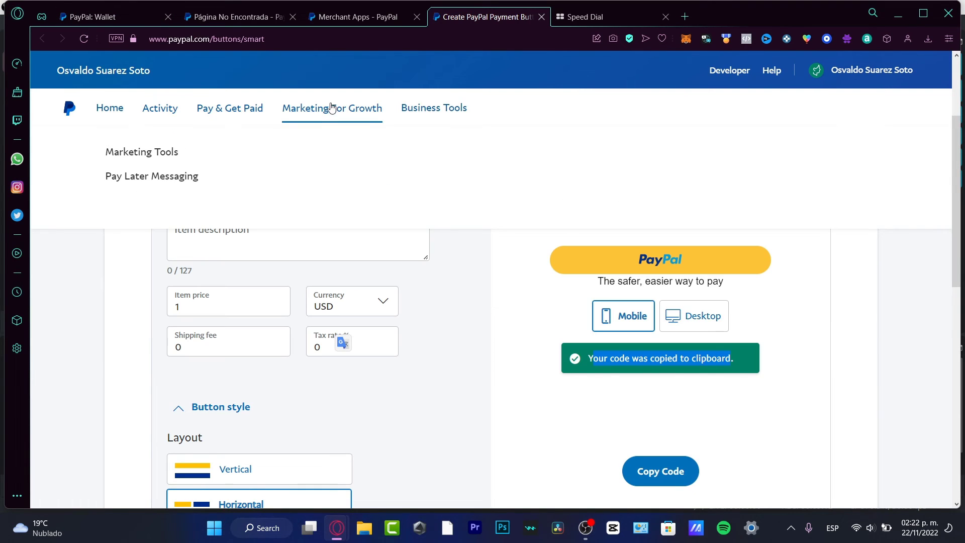
left_click(159, 155)
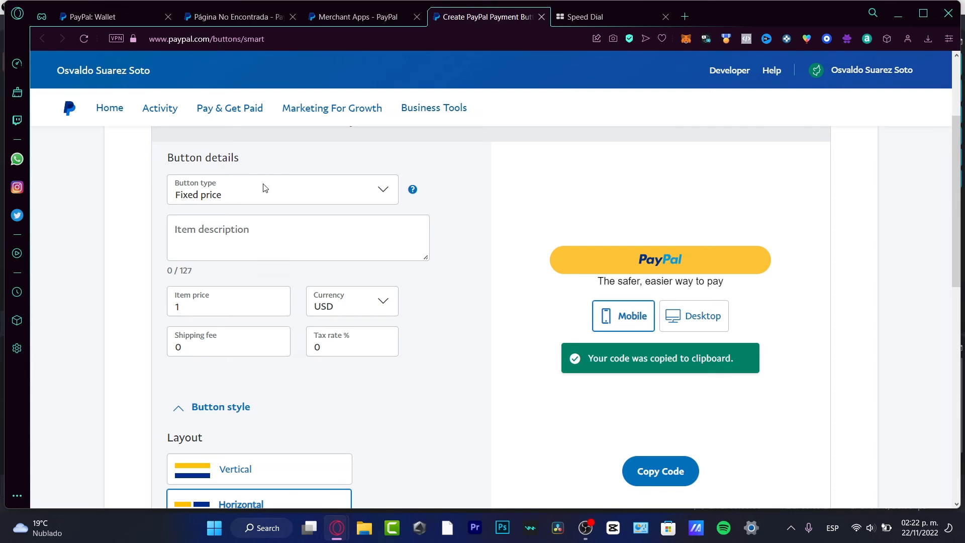
Return to the account's home dashboard and go to the Money page from the PayPal balance card
left_click(110, 108)
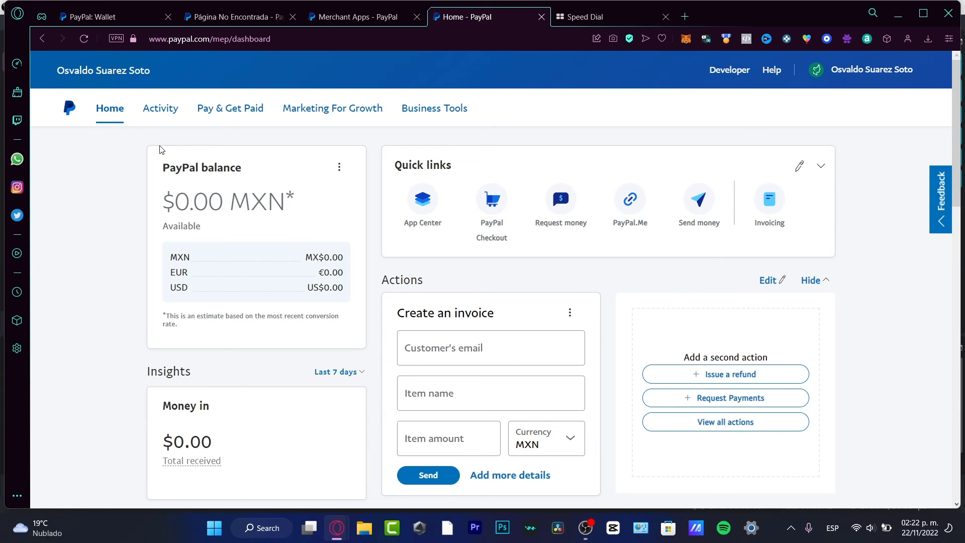
left_click_drag(162, 167, 282, 172)
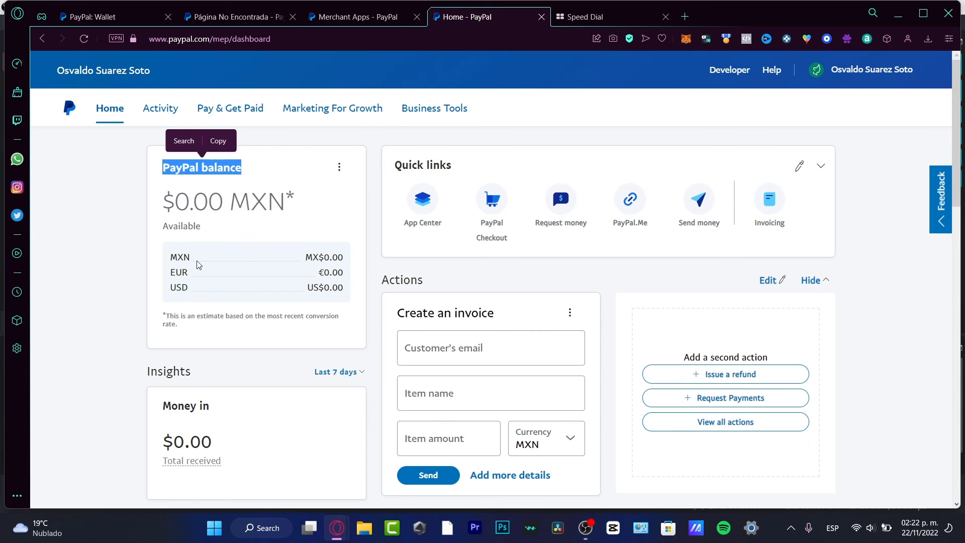
left_click(339, 167)
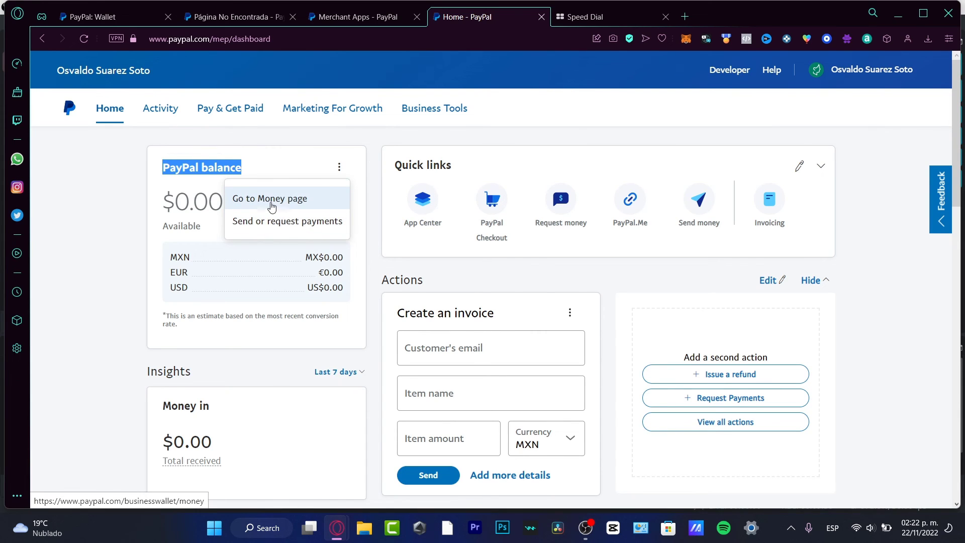
left_click(292, 199)
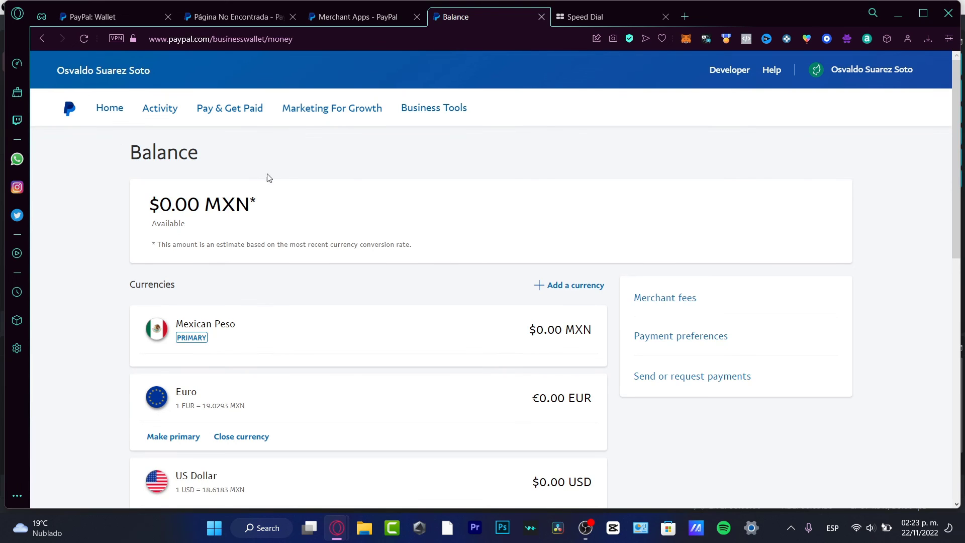
Review the Balance page: the available amount, currencies, linked bank accounts and cards
left_click_drag(273, 199, 156, 198)
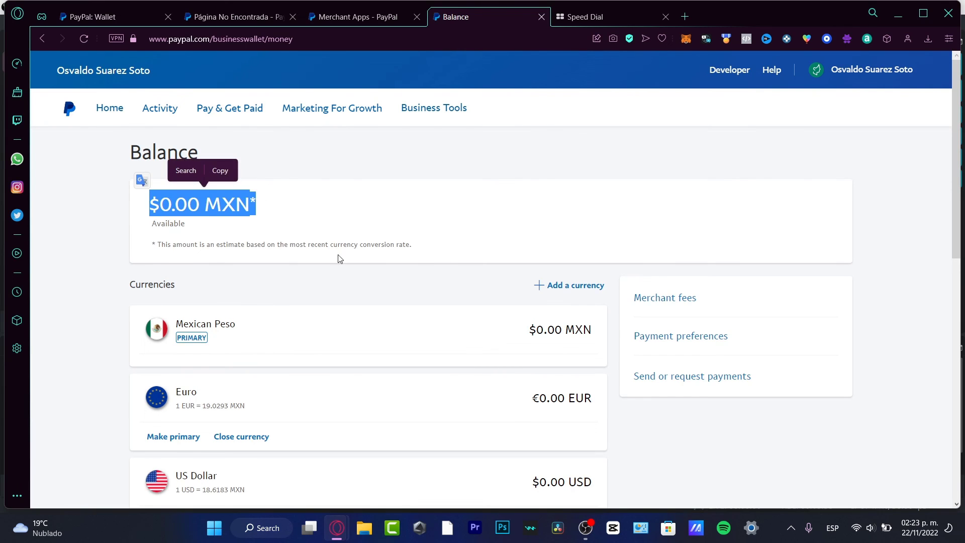
left_click(373, 220)
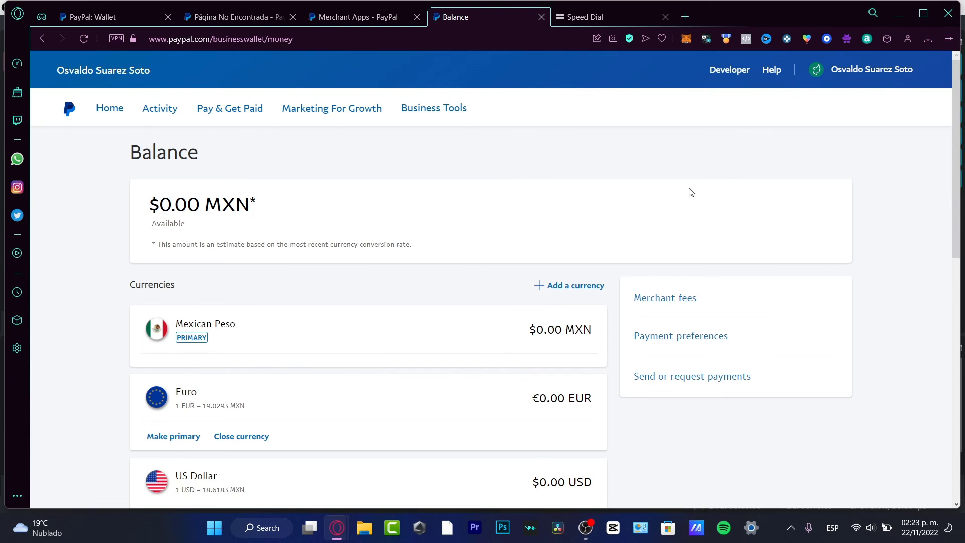
scroll(907, 241, "down", 3)
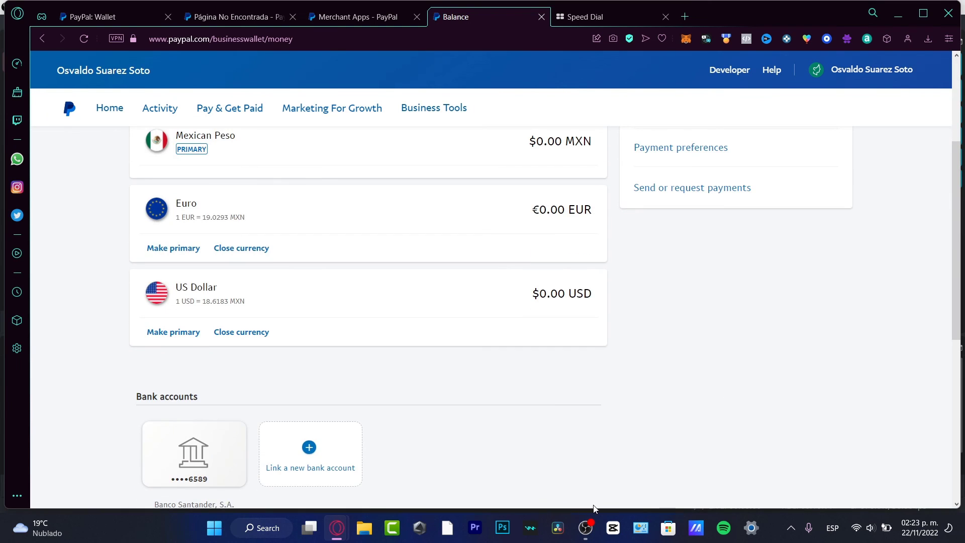
scroll(805, 395, "down", 6)
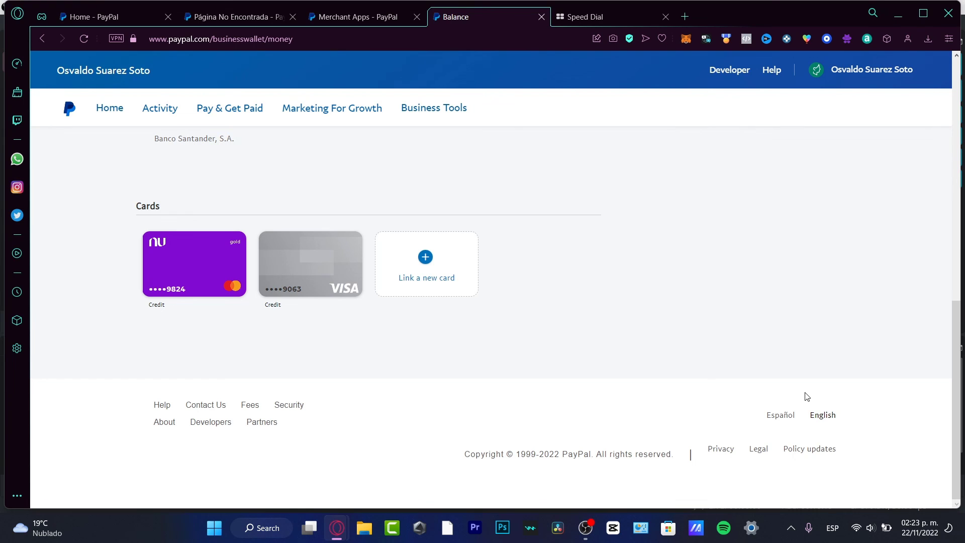
scroll(805, 395, "up", 10)
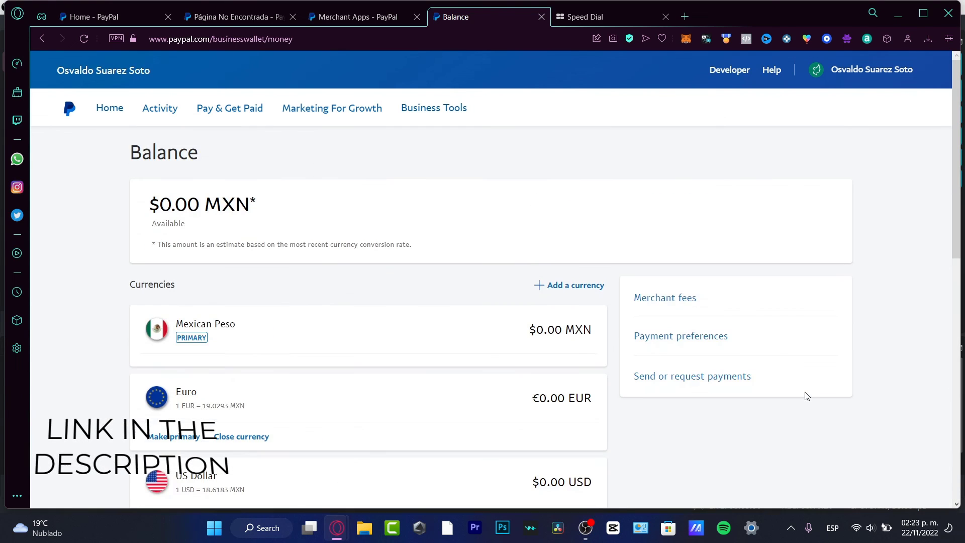